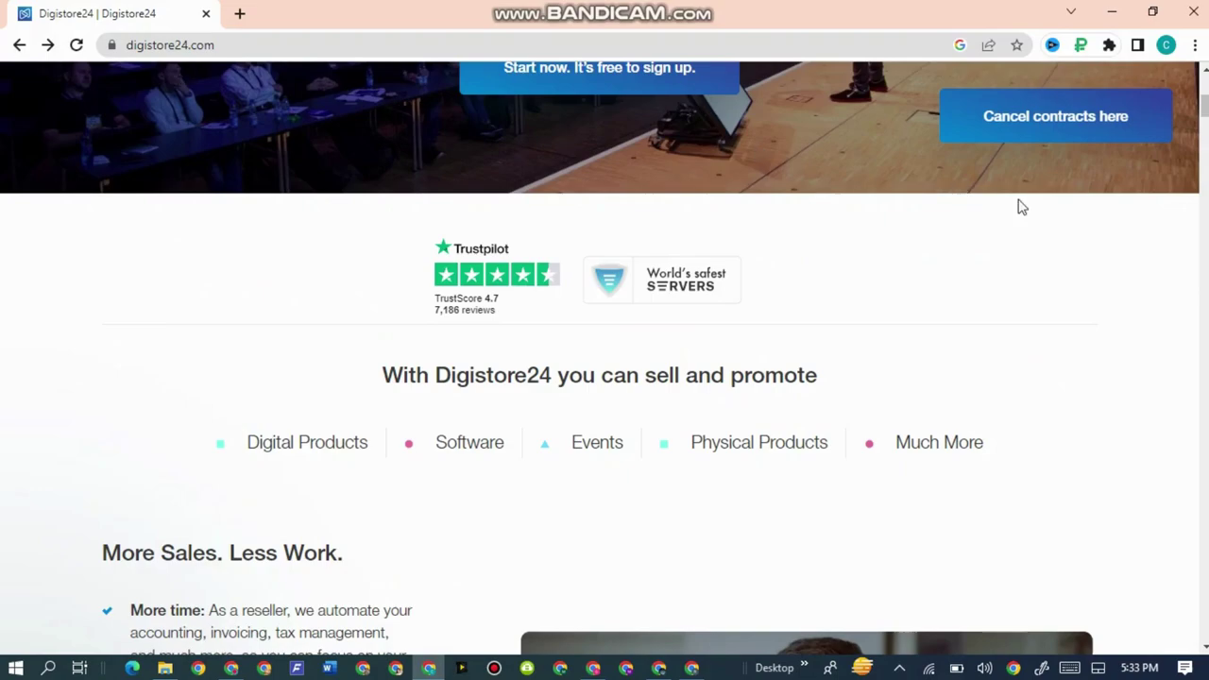
# Step: Scroll back to the top of the Digistore24 homepage and open a new browser tab
pyautogui.scroll(5, 1204, 106)
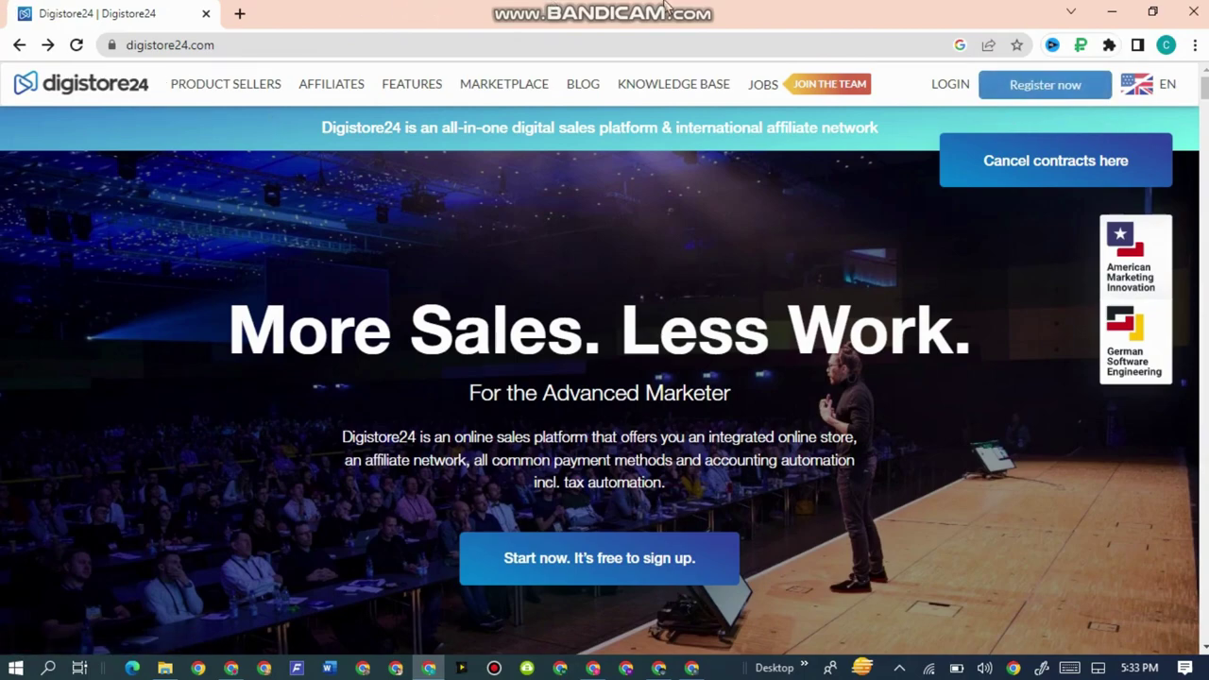
pyautogui.moveTo(680, 7)
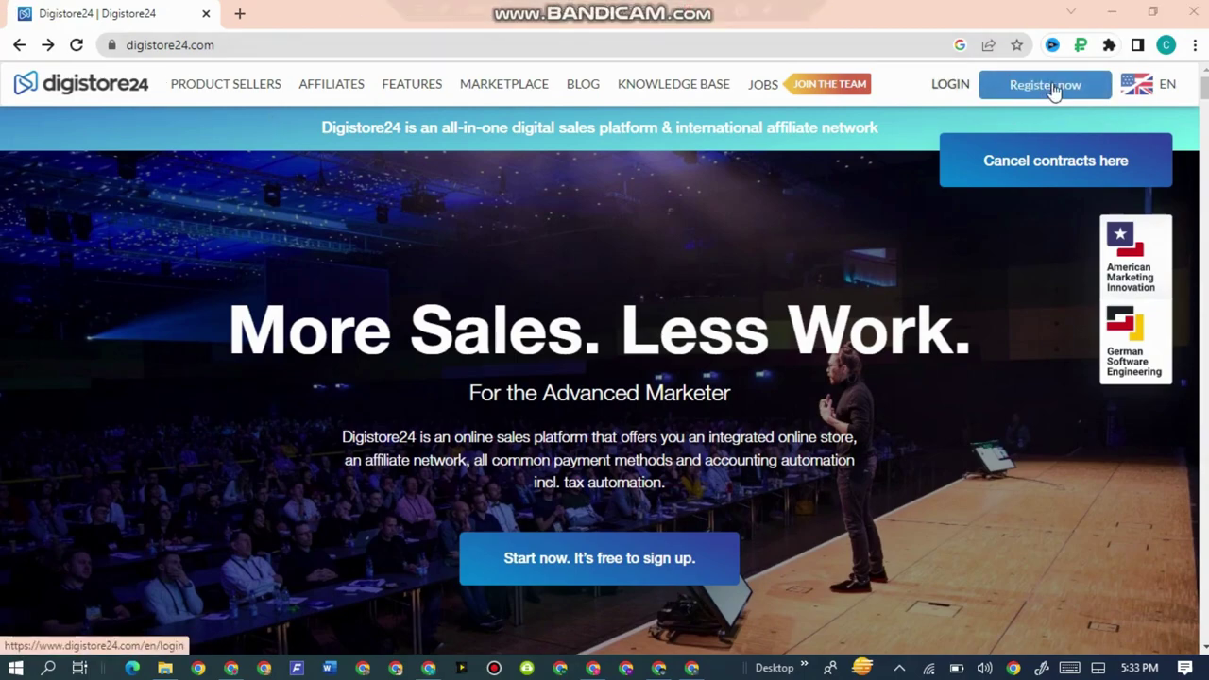
pyautogui.click(239, 15)
# Step: Search Google for 'digistore24 affiliate program', then switch back to the Digistore24 homepage tab
pyautogui.write('di')
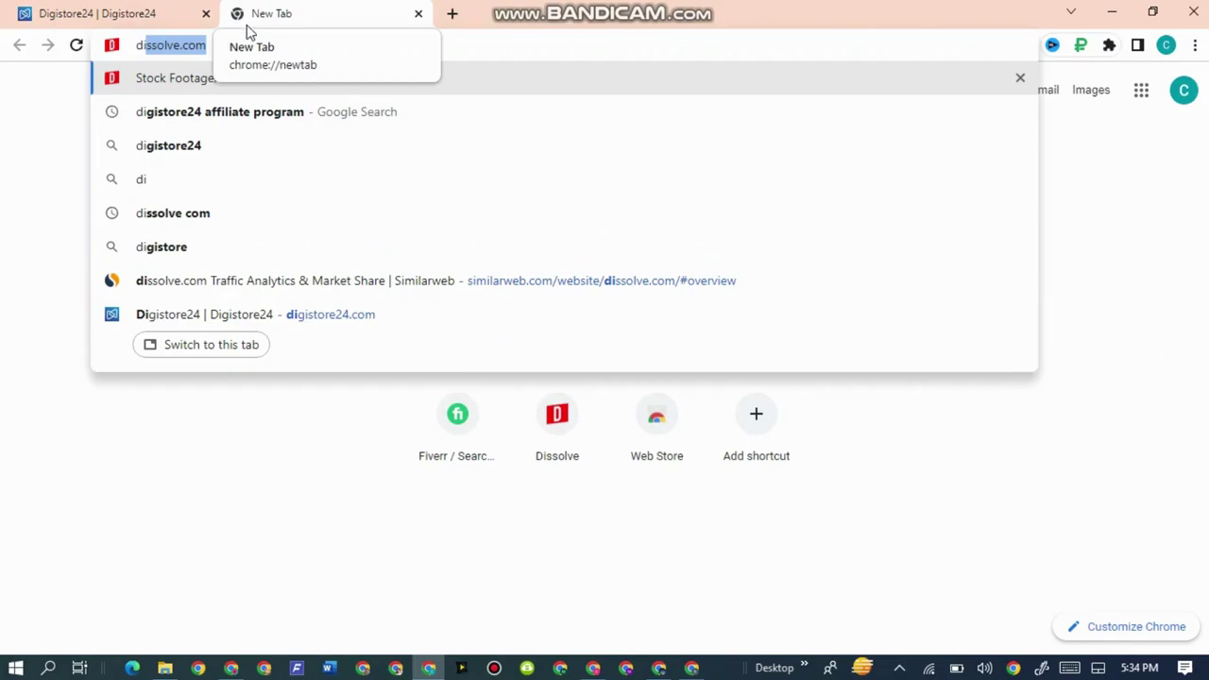
pyautogui.click(266, 115)
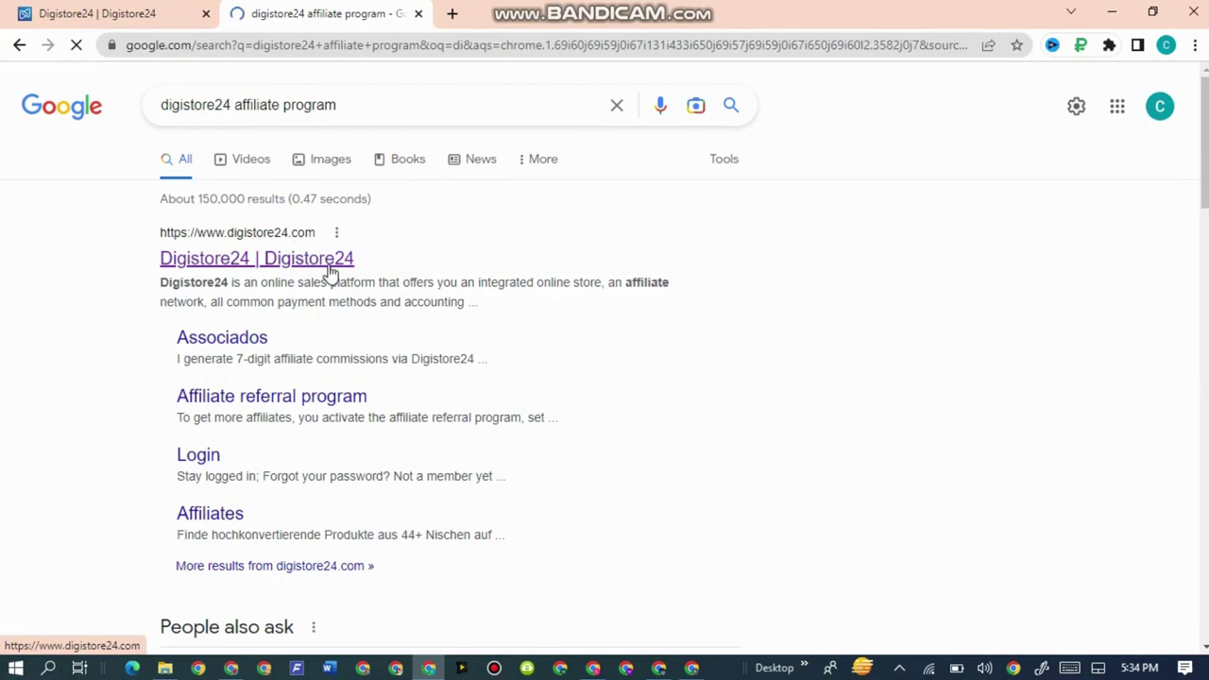
pyautogui.click(123, 11)
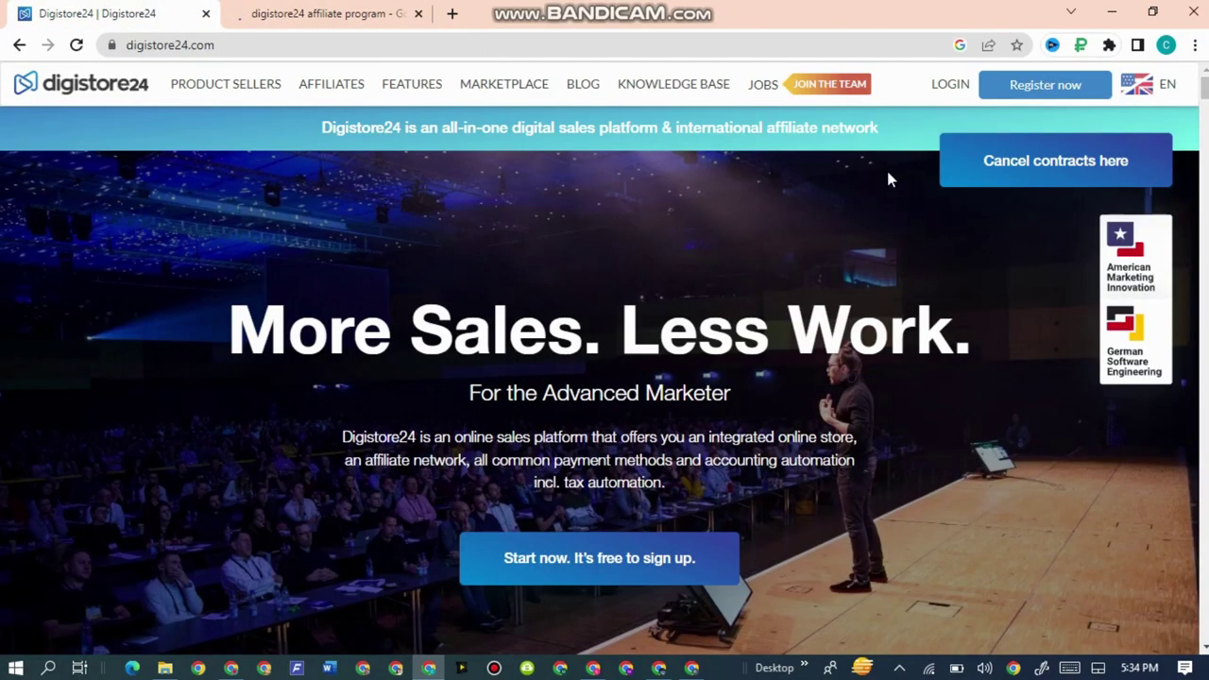
# Step: Open the Digistore24 sign-up form and step through the username, email and password fields
pyautogui.click(1039, 87)
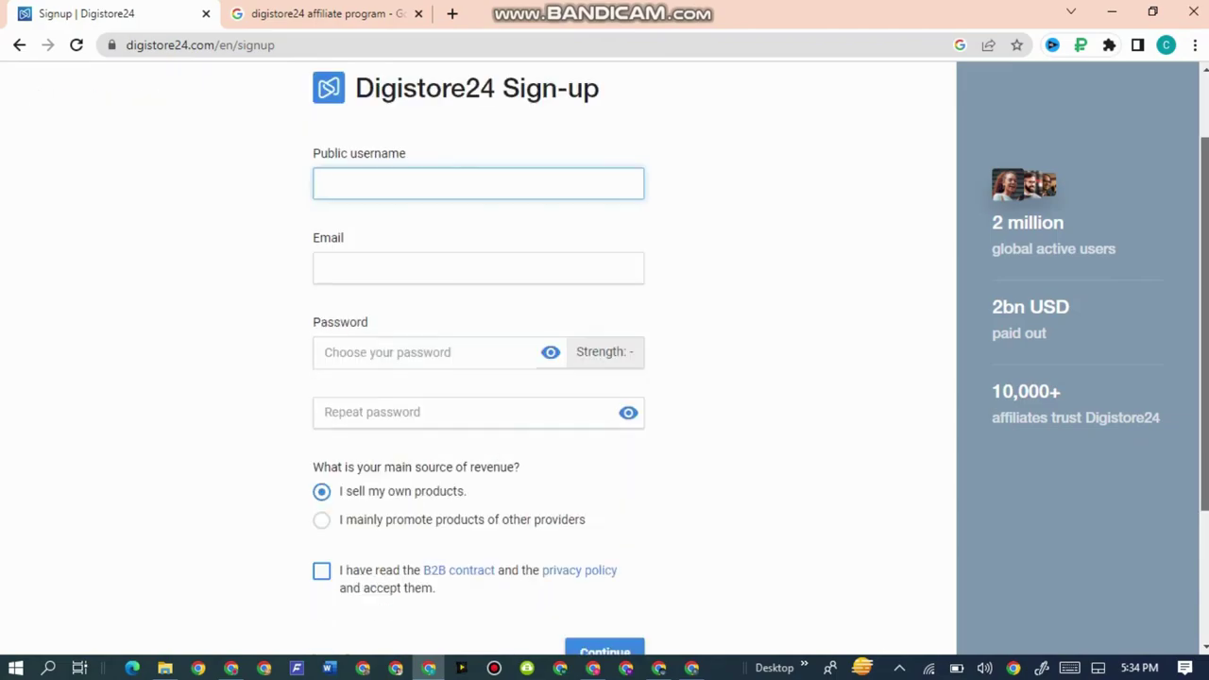
pyautogui.click(397, 187)
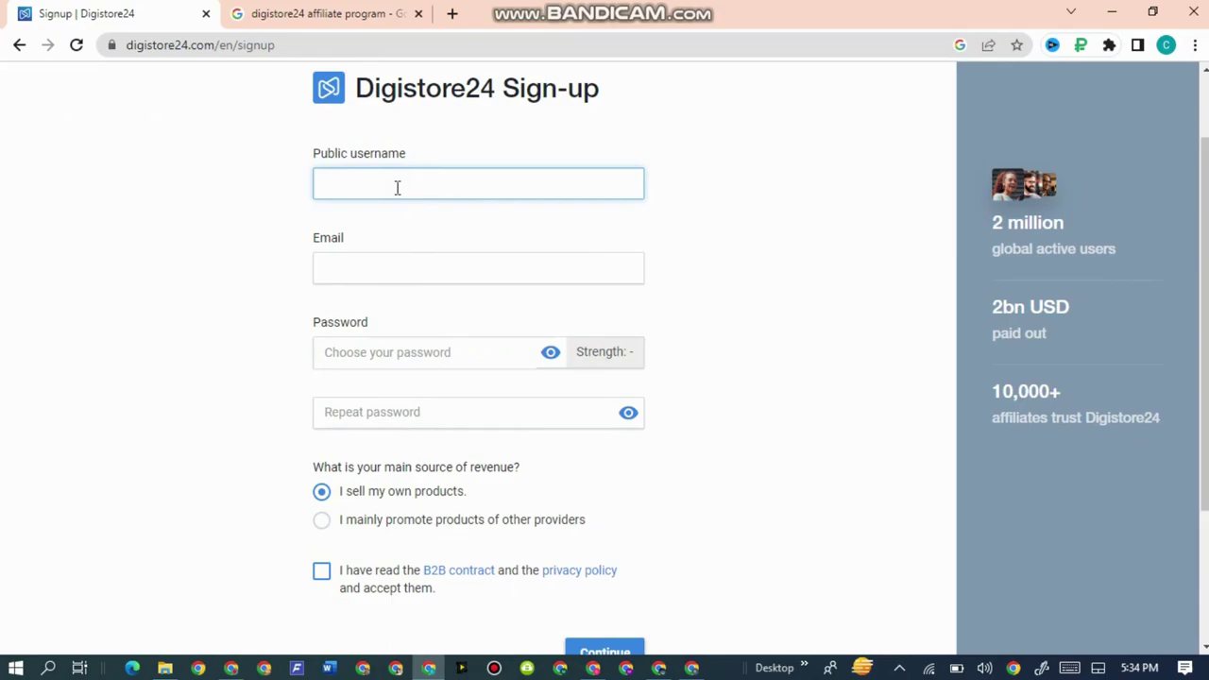
pyautogui.click(406, 263)
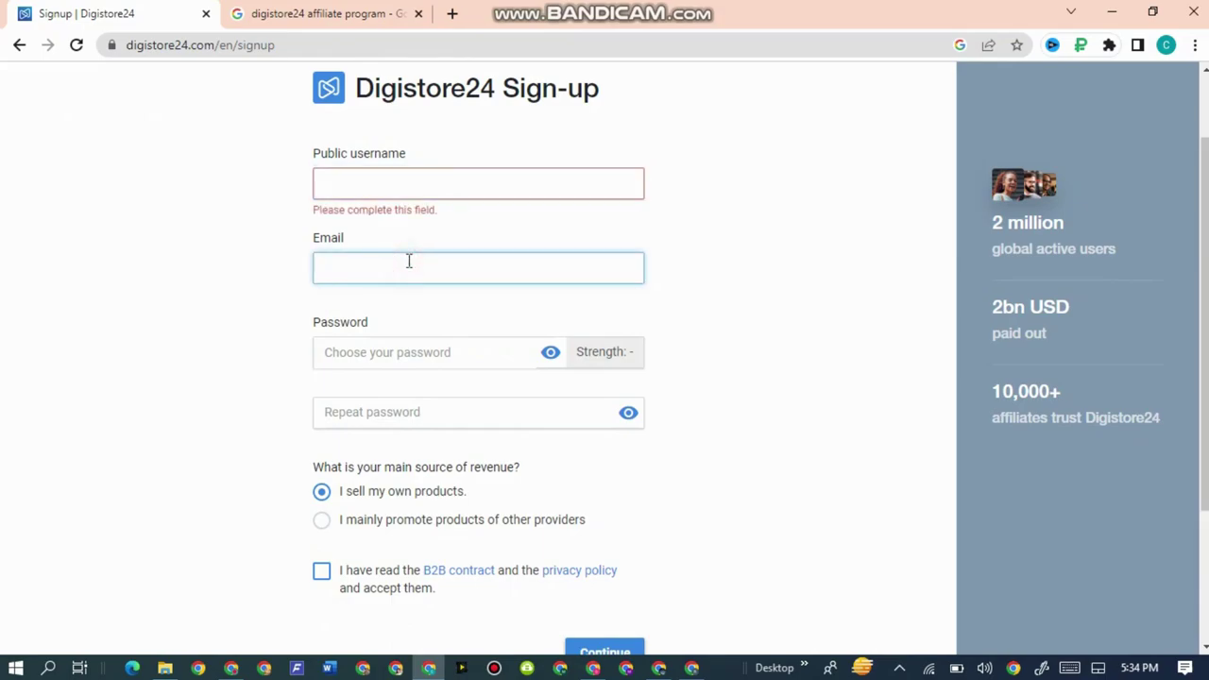
pyautogui.click(408, 354)
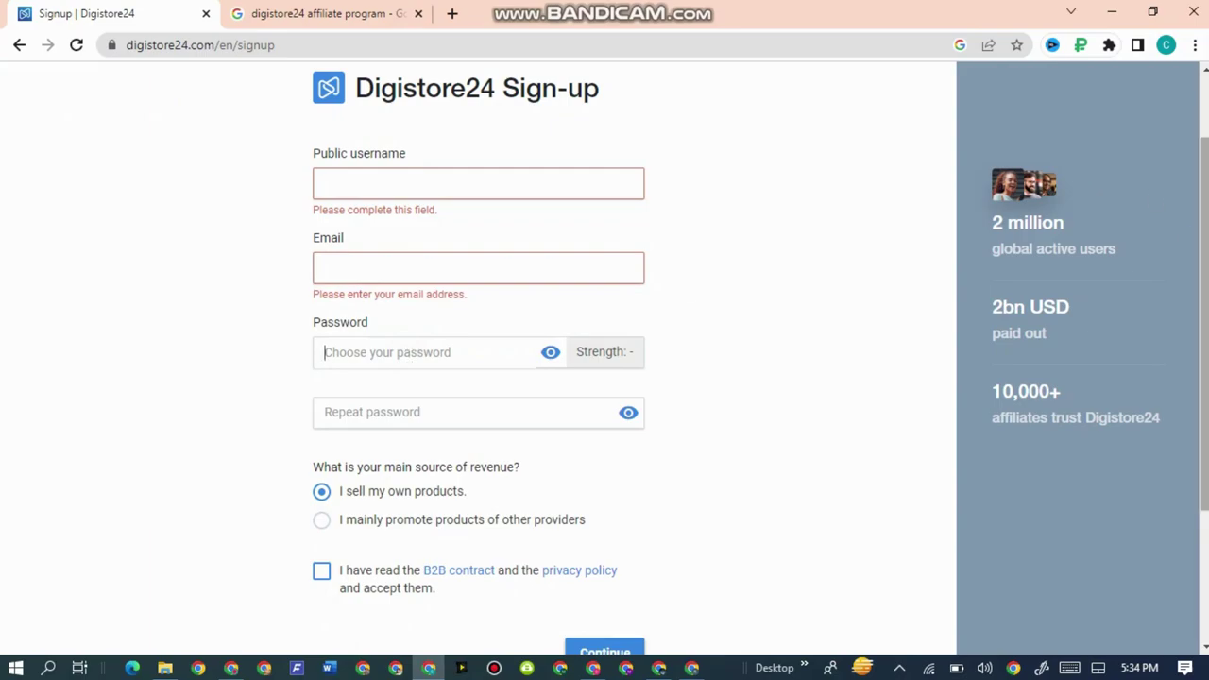
pyautogui.scroll(-2, 408, 355)
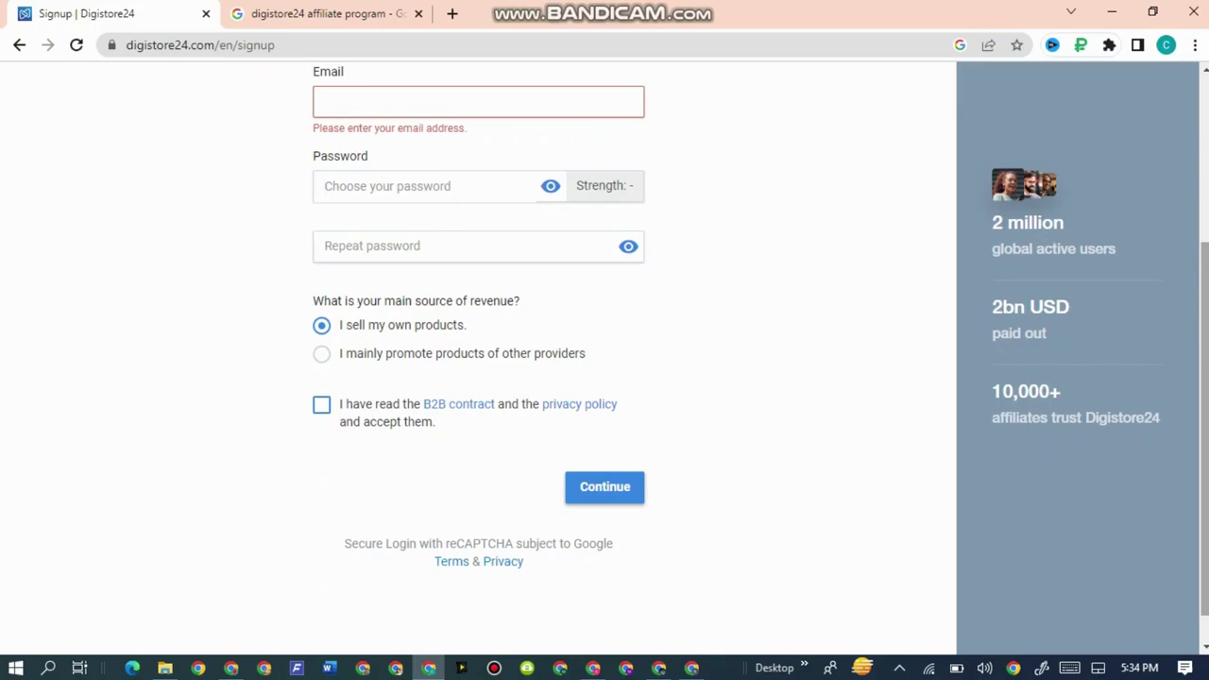
pyautogui.click(413, 248)
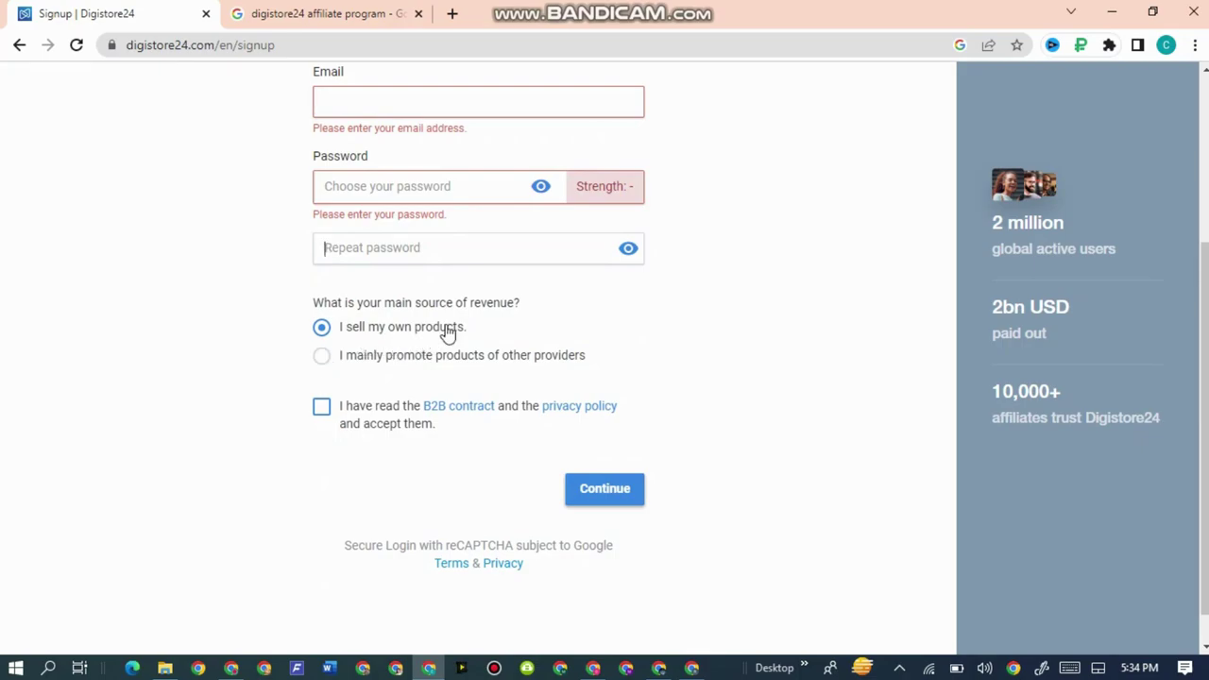
# Step: Select 'I mainly promote products of other providers', accept the B2B contract and privacy policy, and submit
pyautogui.click(322, 357)
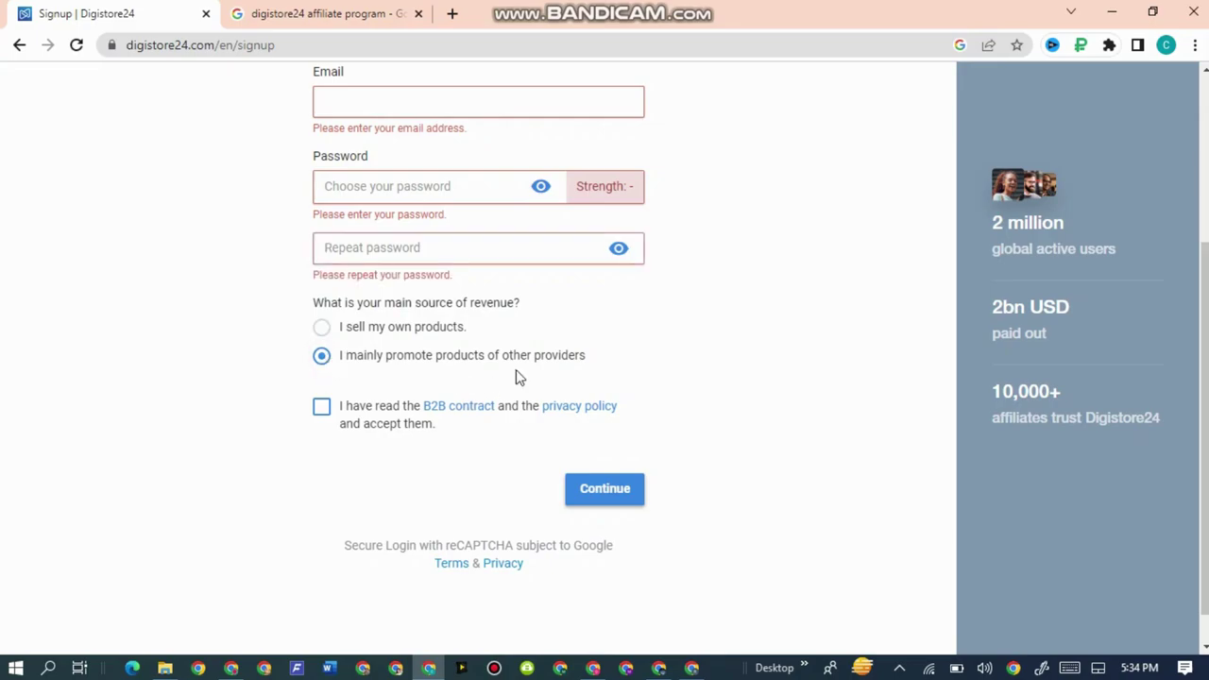
pyautogui.click(333, 416)
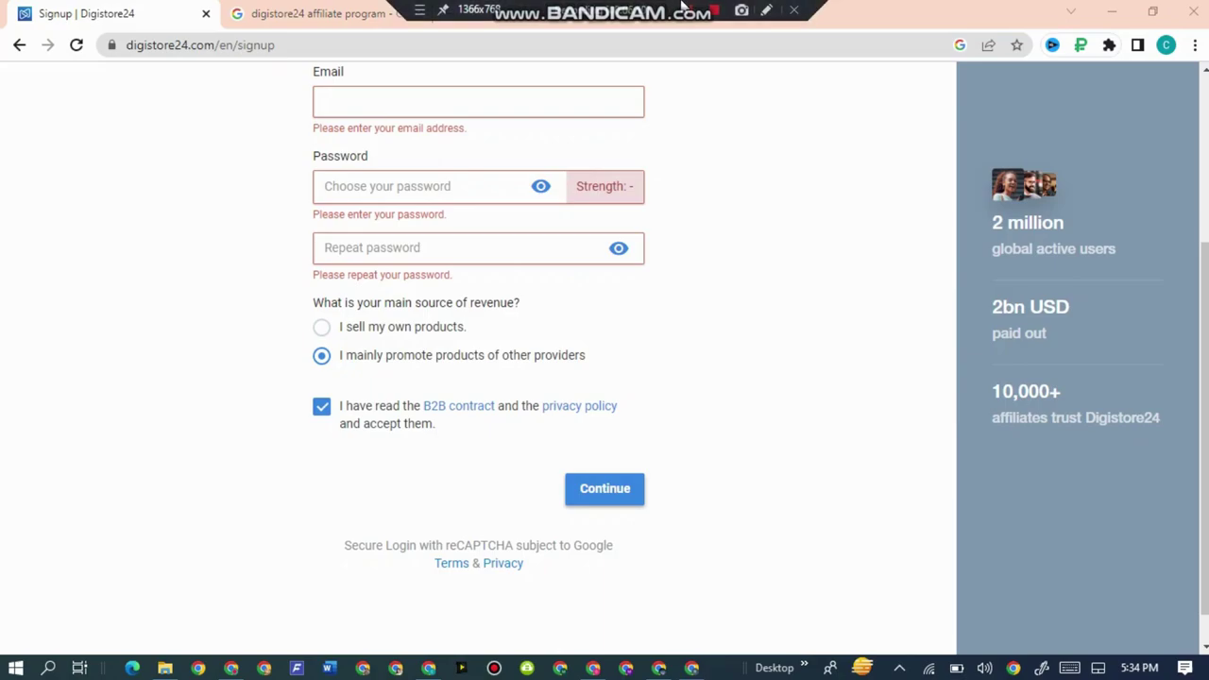
pyautogui.click(612, 495)
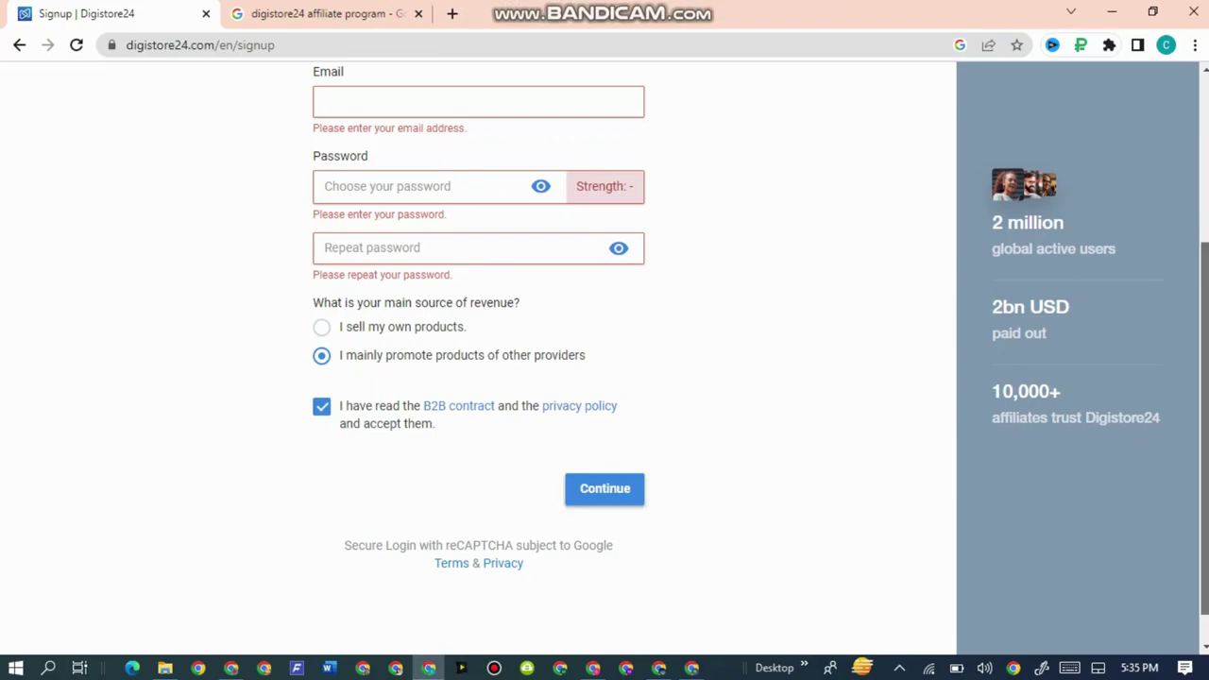
# Step: Enter the chosen public username and the account e-mail address
pyautogui.click(482, 290)
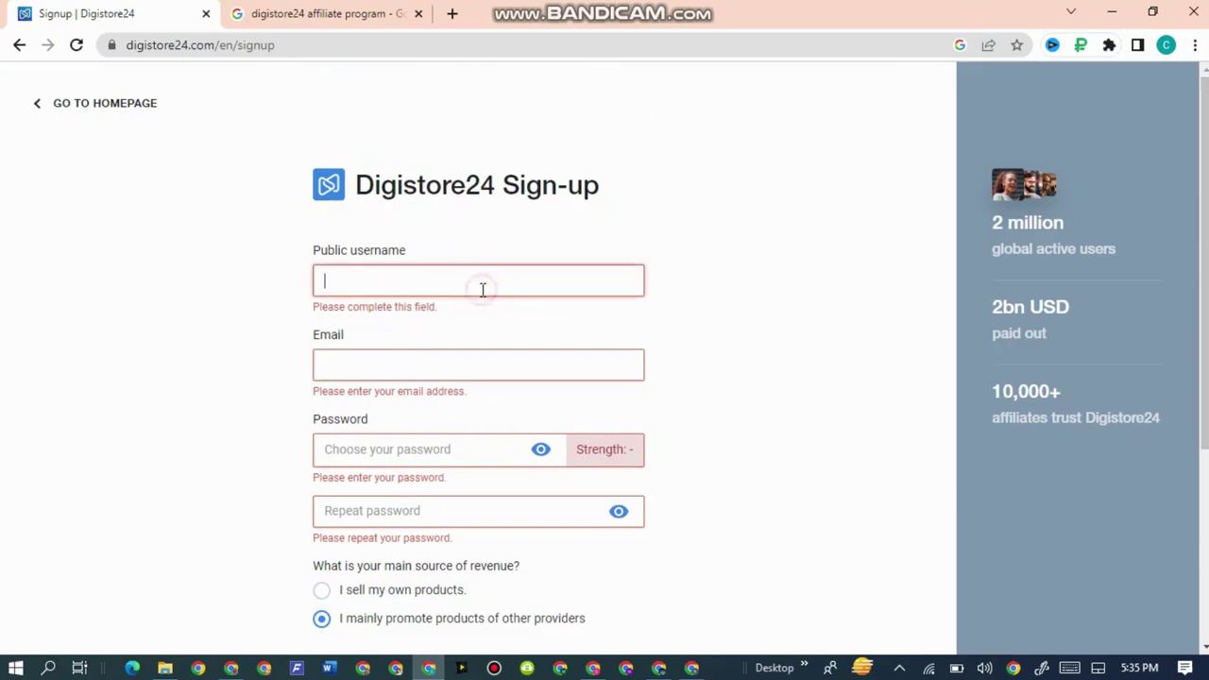
pyautogui.write('Sushant')
pyautogui.click(428, 369)
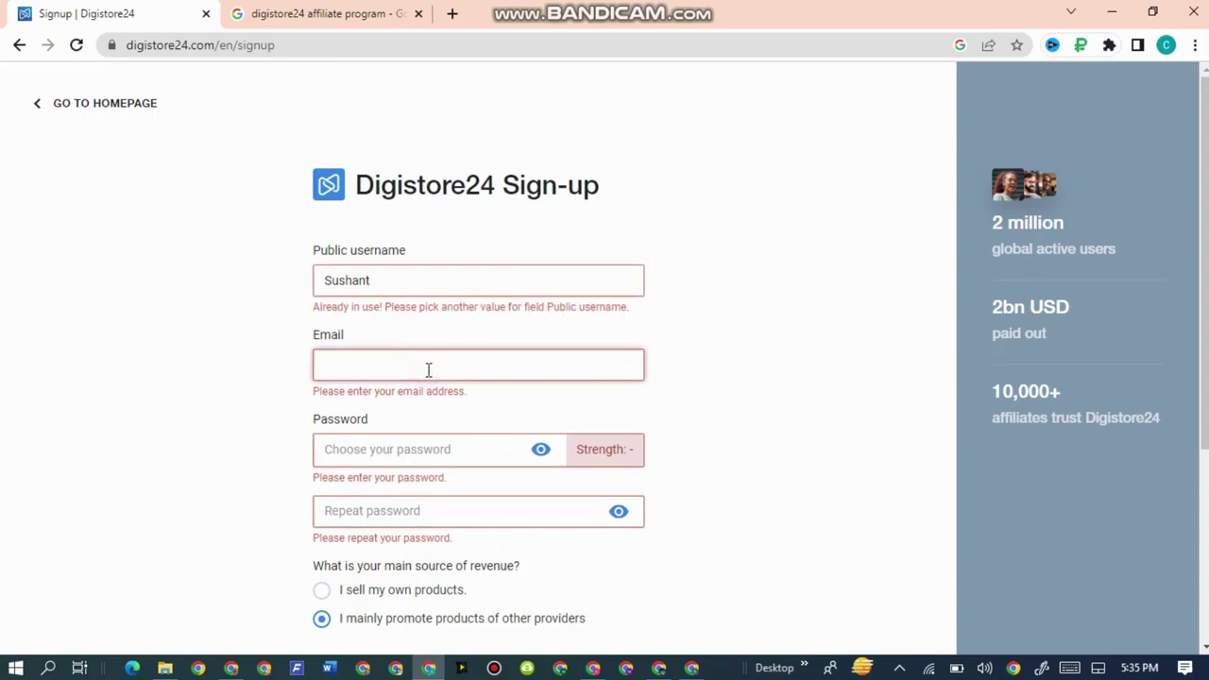
pyautogui.write('e')
pyautogui.press('BackSpace')
pyautogui.moveTo(612, 7)
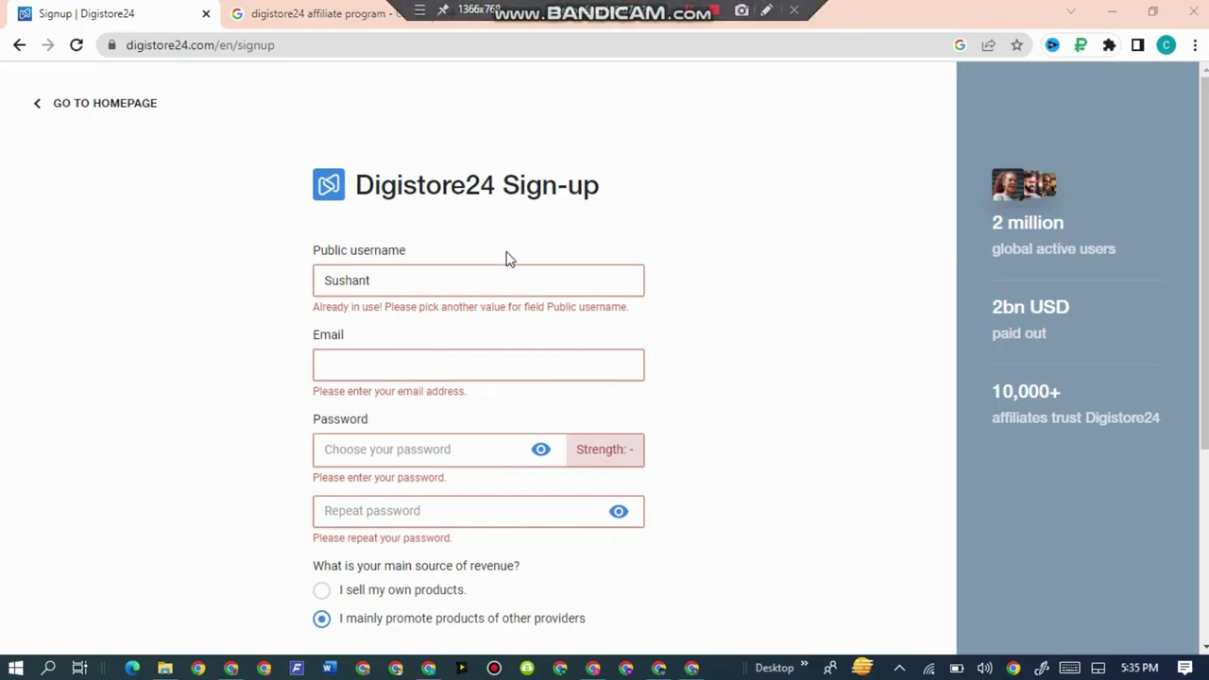
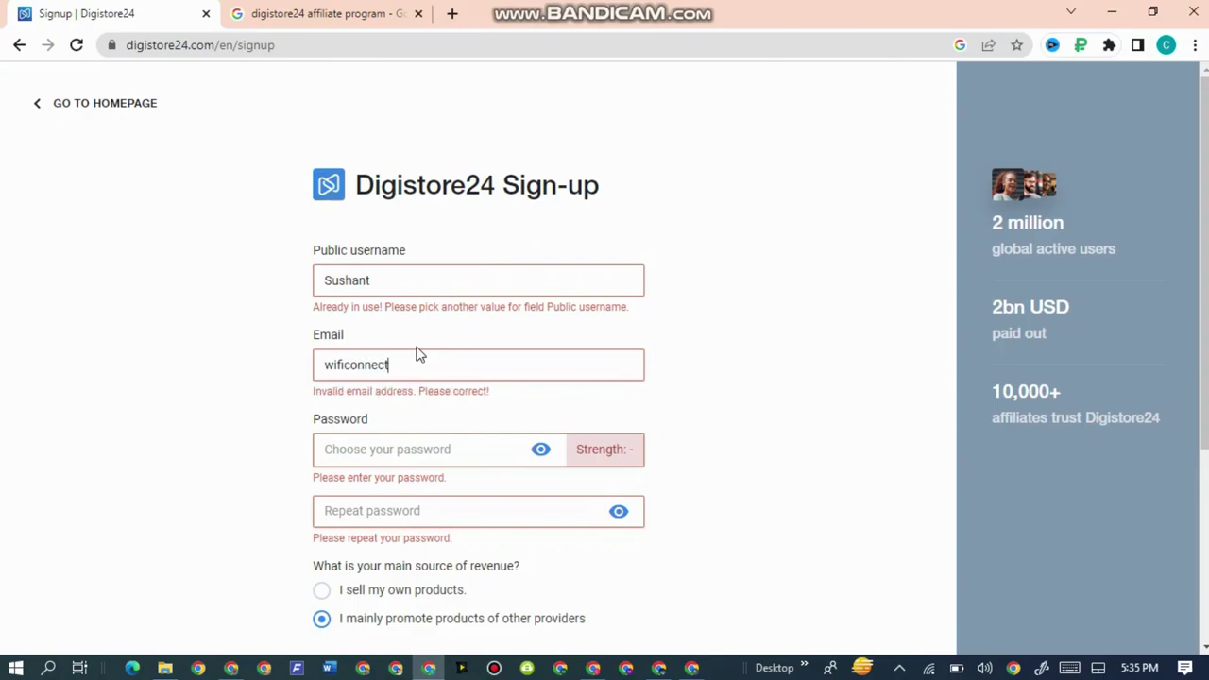
# Step: Enter the account password, paste the same password into the repeat field, and choose 'I sell my own products'
pyautogui.click(417, 460)
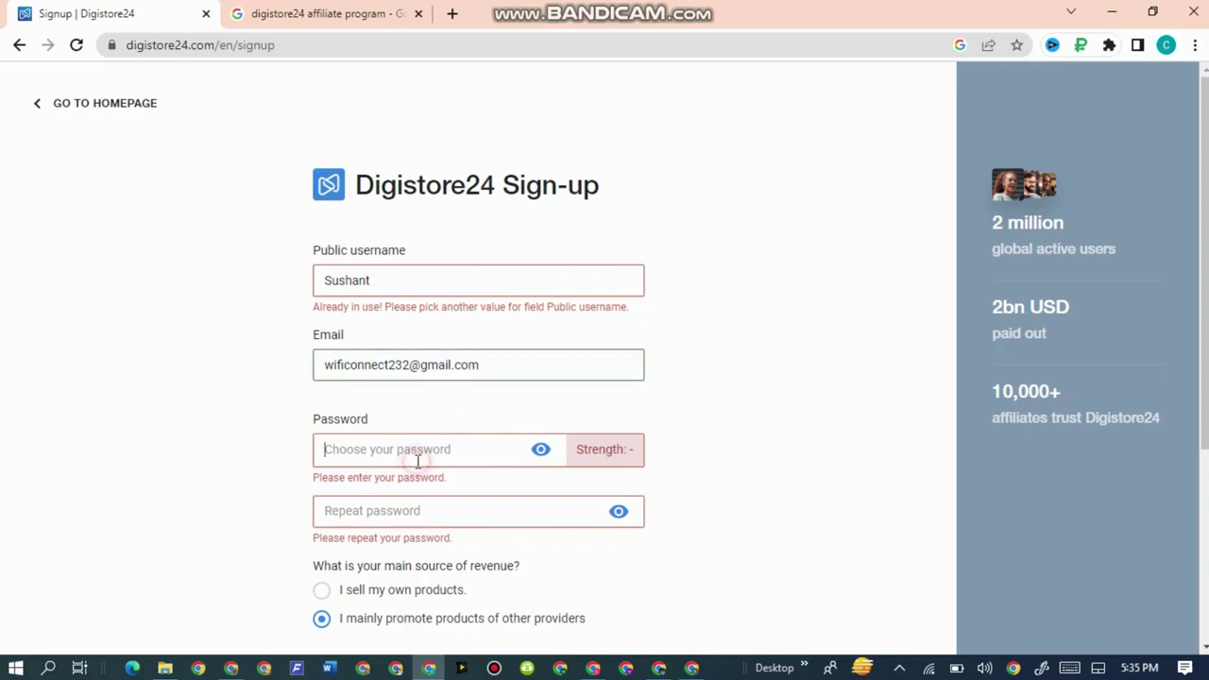
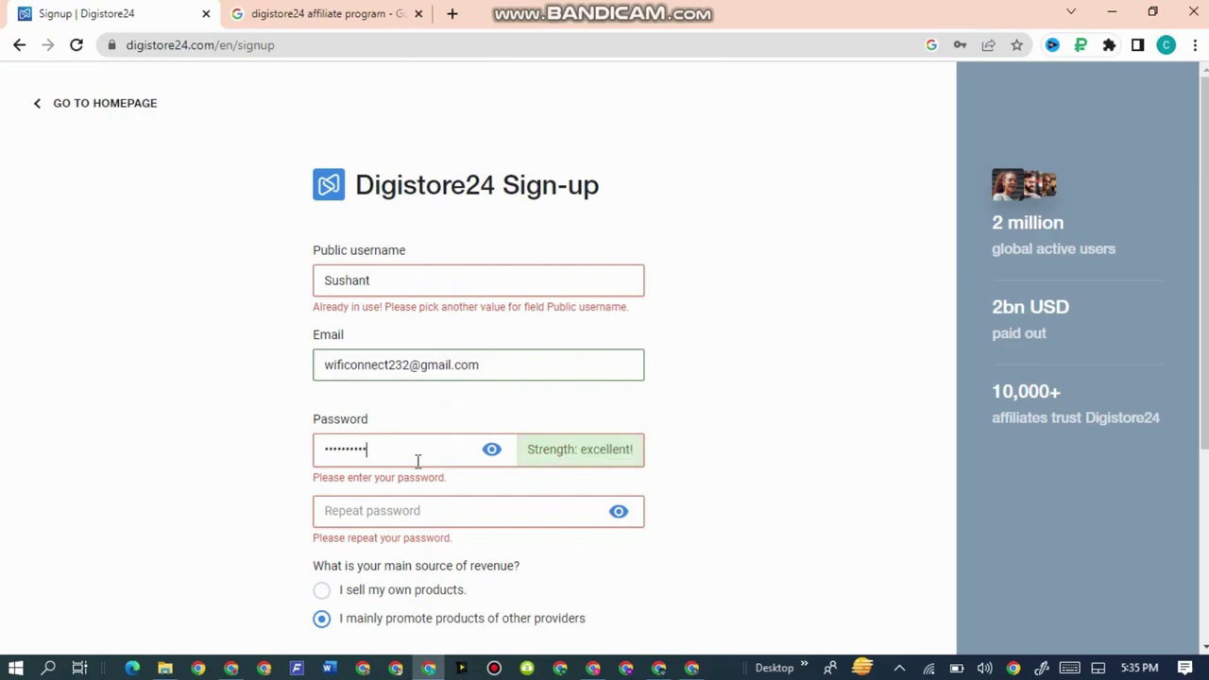
pyautogui.click(448, 517)
pyautogui.click(447, 517)
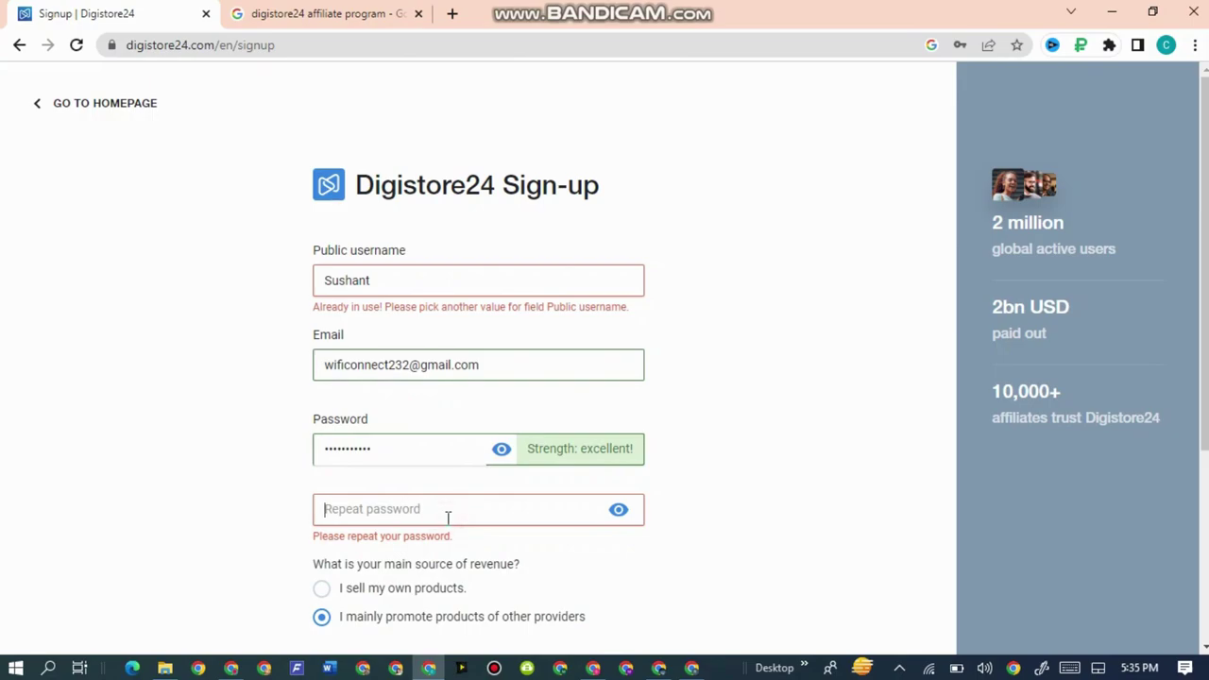
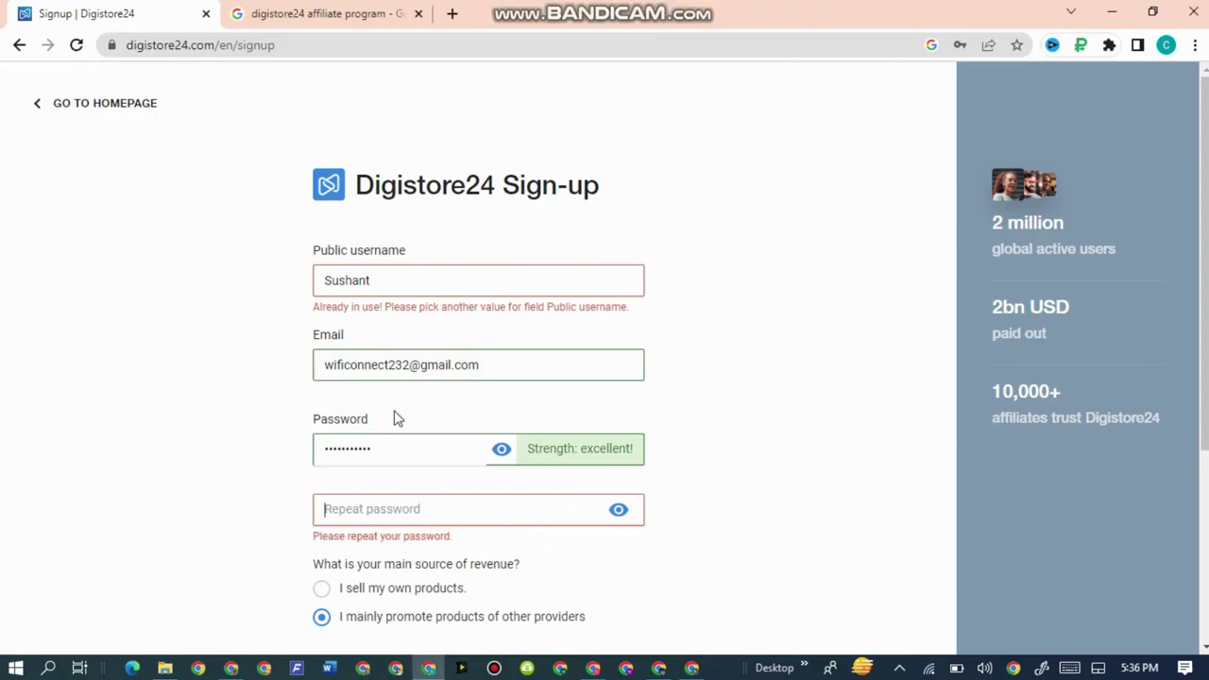
pyautogui.click(396, 448)
pyautogui.click(408, 510)
pyautogui.hotkey('ctrl', 'v')
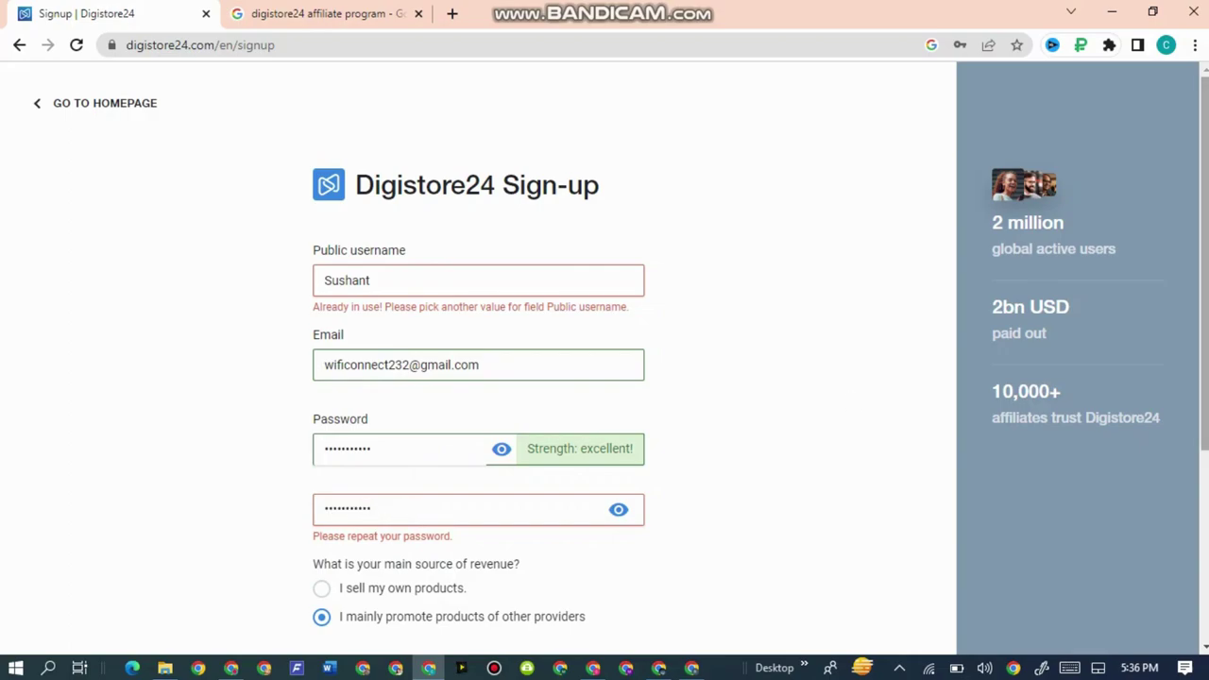
pyautogui.scroll(-2, 753, 504)
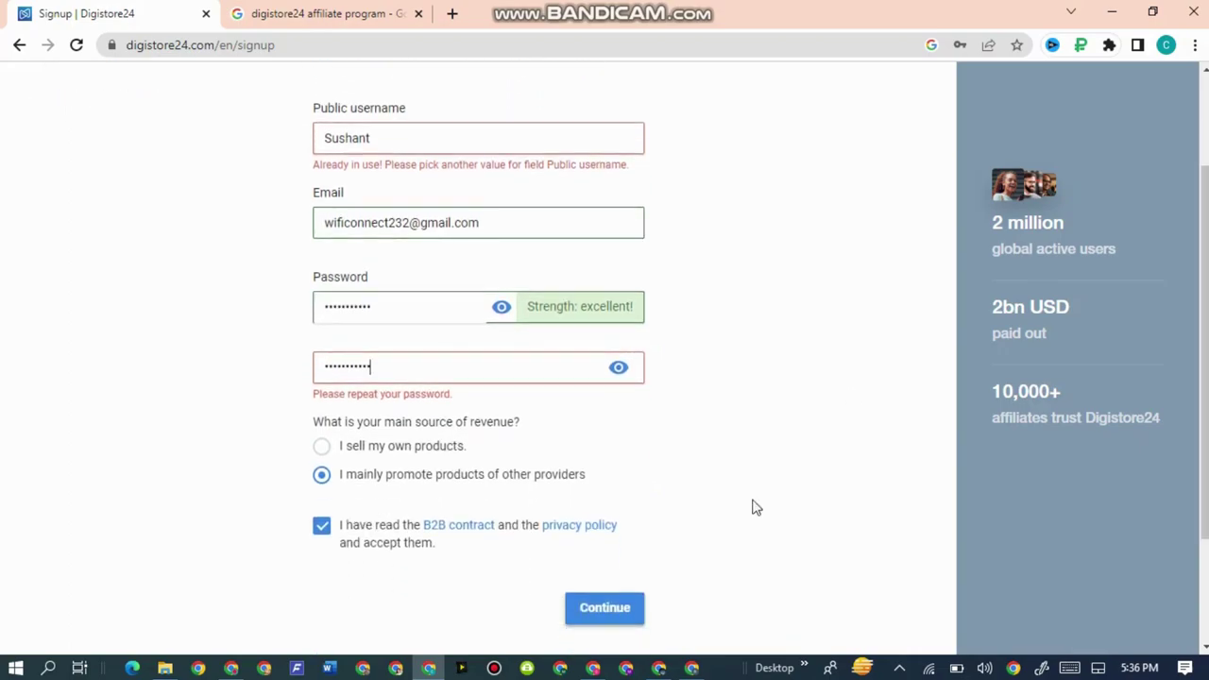
pyautogui.click(320, 452)
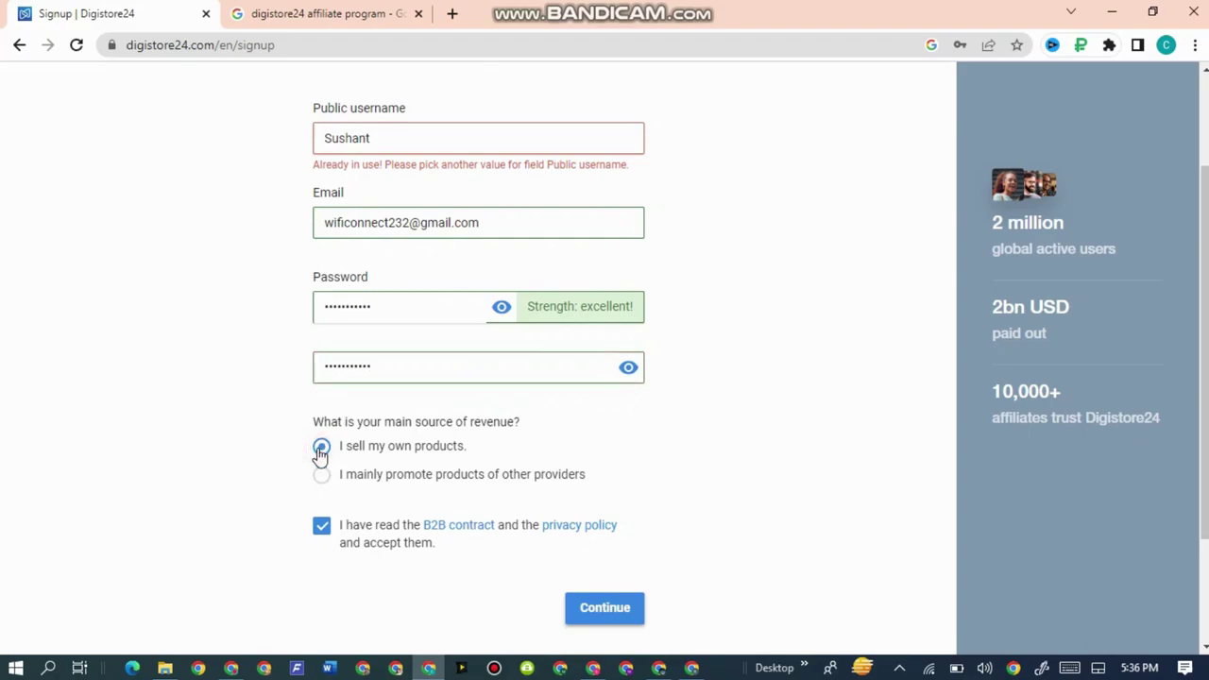
# Step: Choose 'I mainly promote products of other providers', append '2' to the taken username, and continue
pyautogui.click(325, 477)
pyautogui.click(434, 133)
pyautogui.write('2')
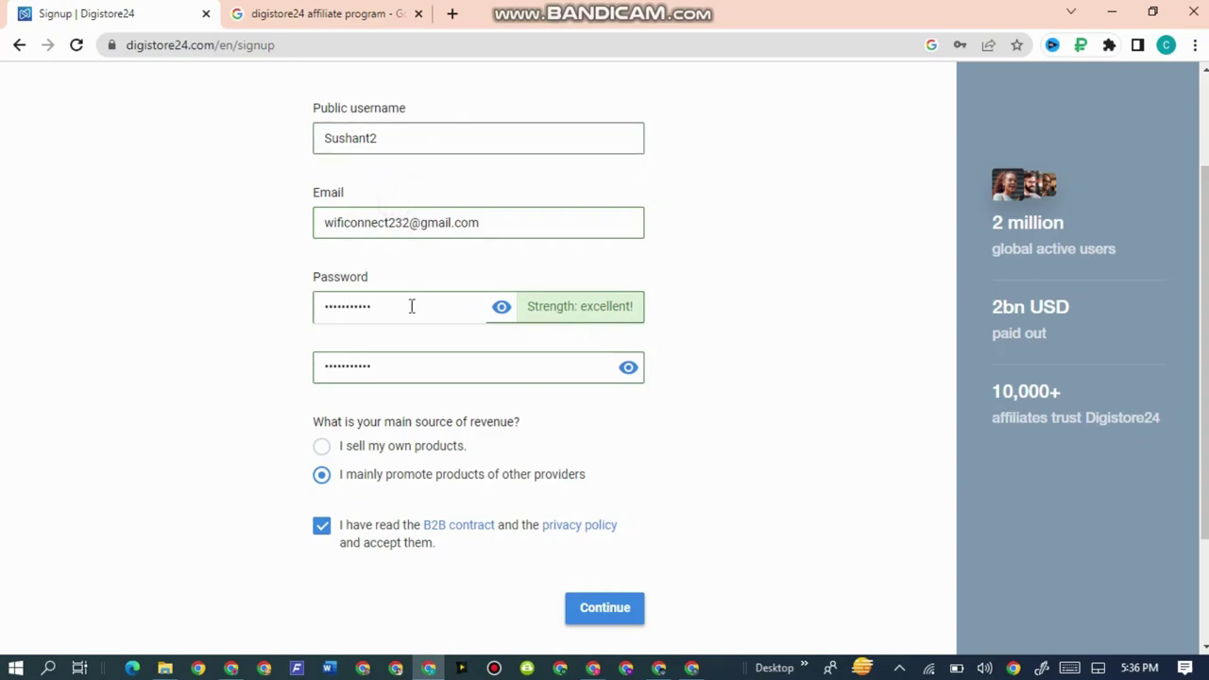
pyautogui.click(593, 609)
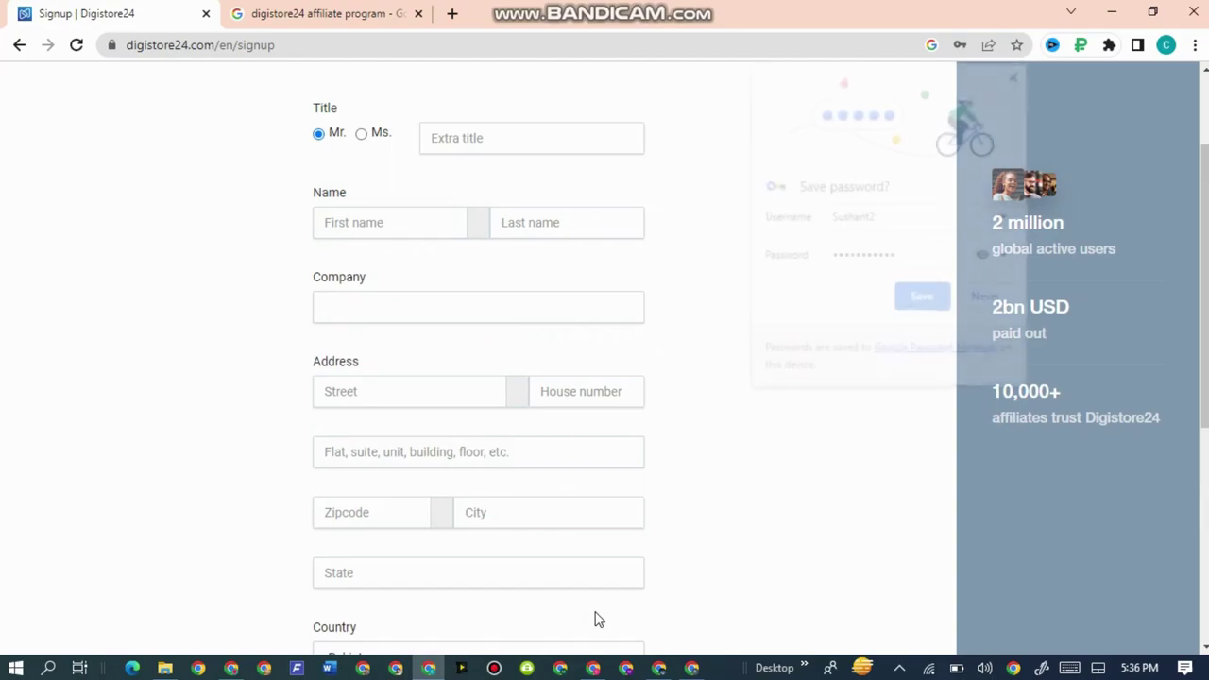
# Step: Save the new login in Chrome and set the title to Mr
pyautogui.click(925, 298)
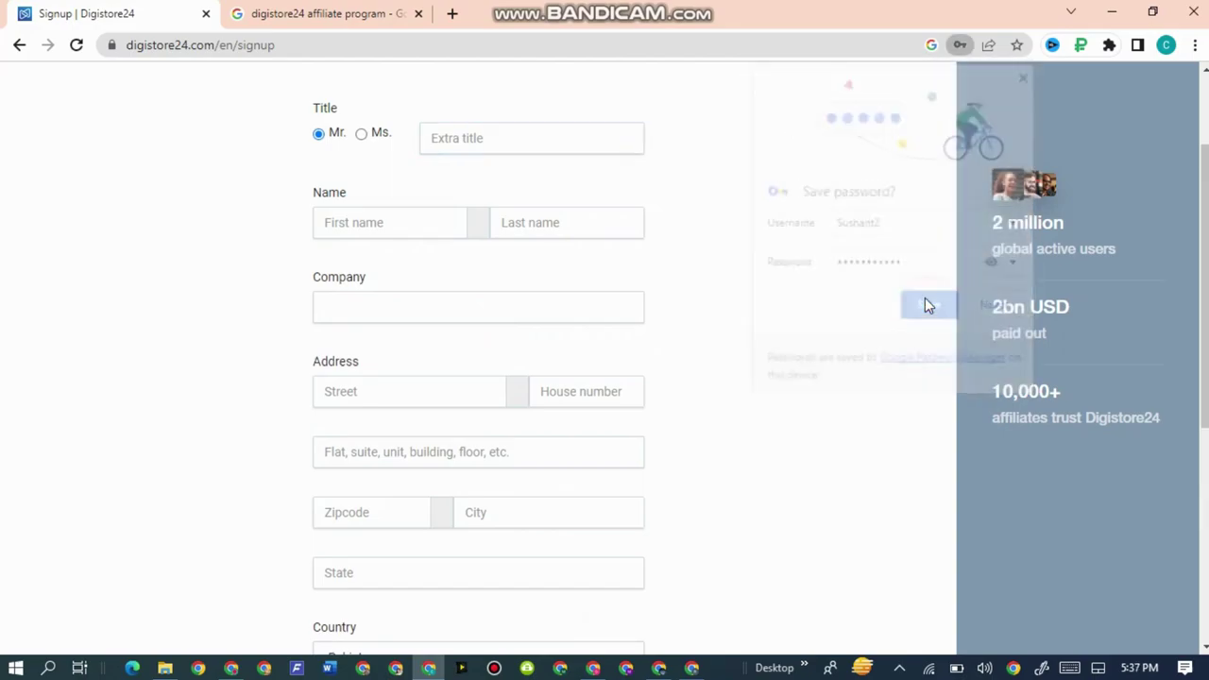
pyautogui.moveTo(1206, 307); pyautogui.dragTo(1206, 519)
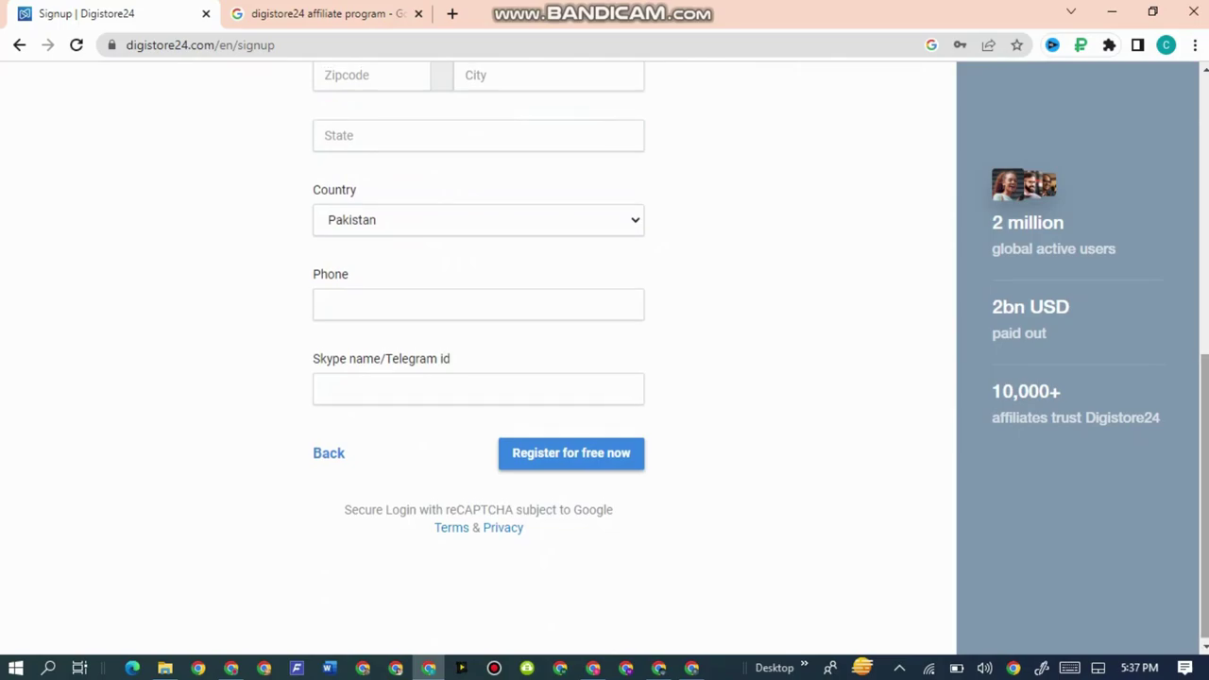
pyautogui.moveTo(1205, 518); pyautogui.dragTo(1205, 253)
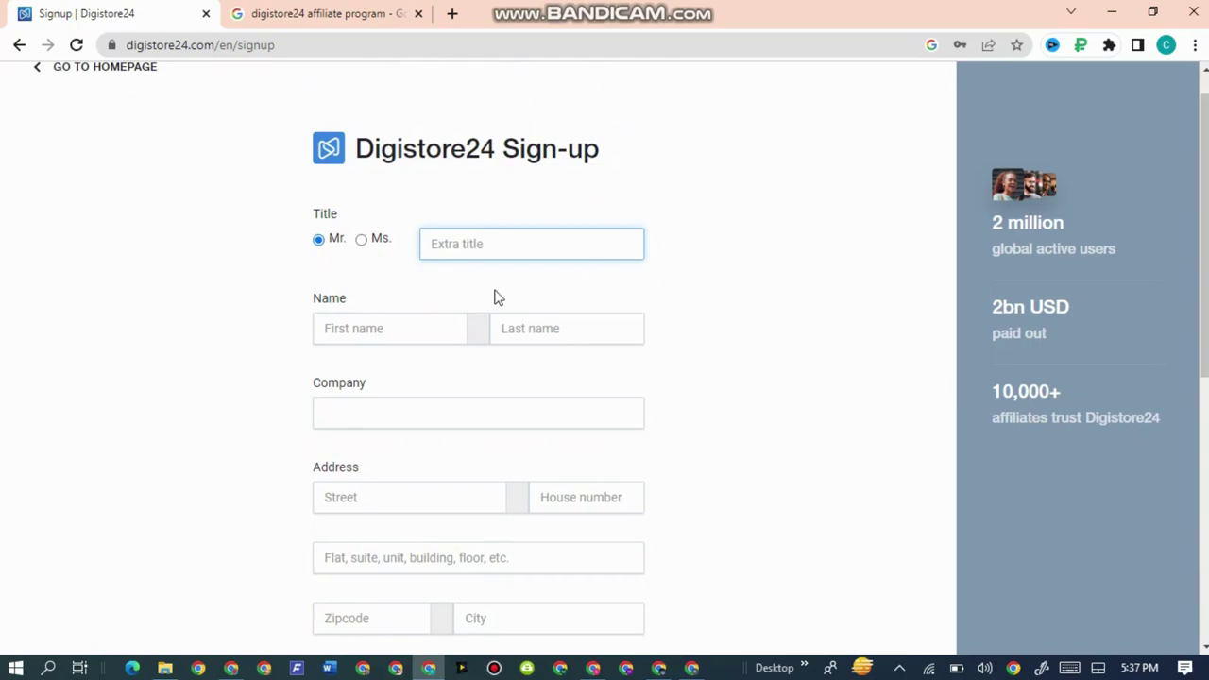
pyautogui.click(365, 245)
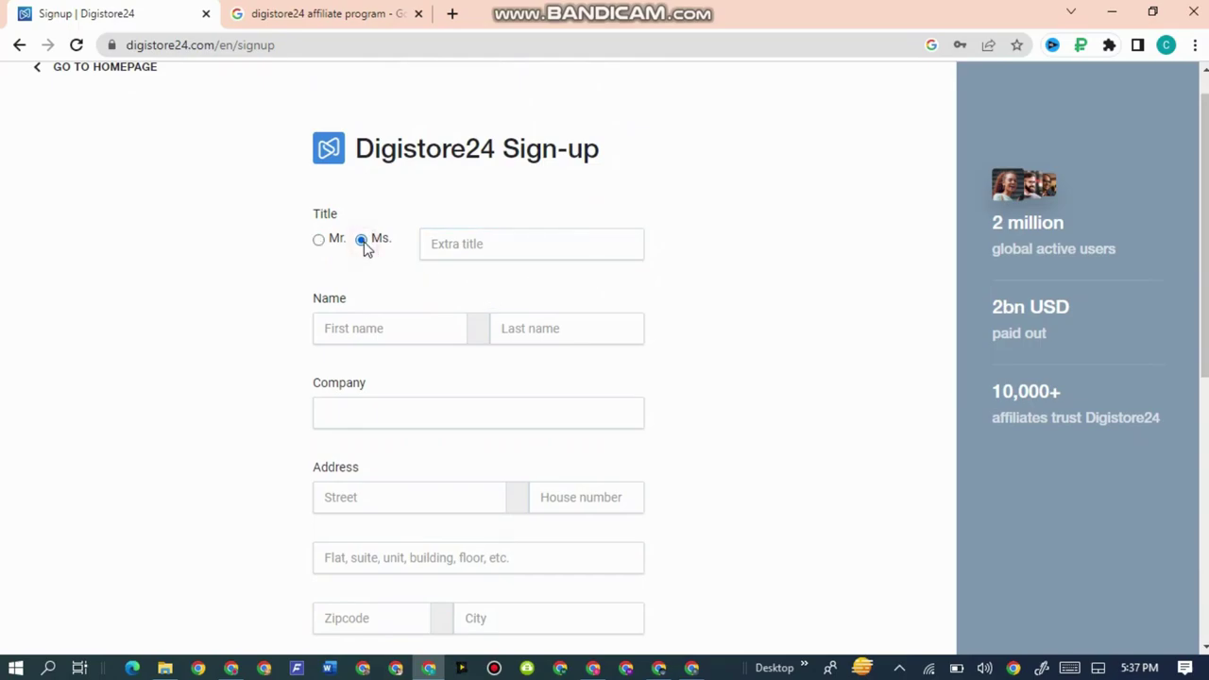
pyautogui.click(319, 240)
# Step: Step through the extra title, first name and last name fields, leaving them empty
pyautogui.click(455, 248)
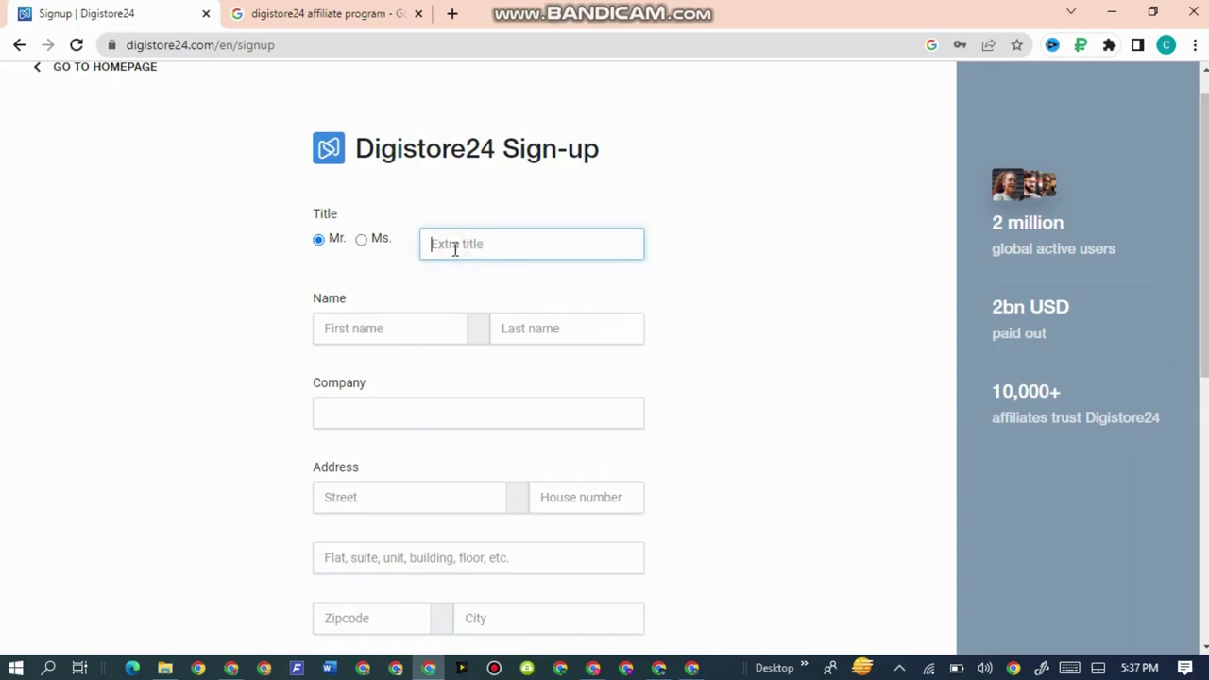
pyautogui.click(402, 326)
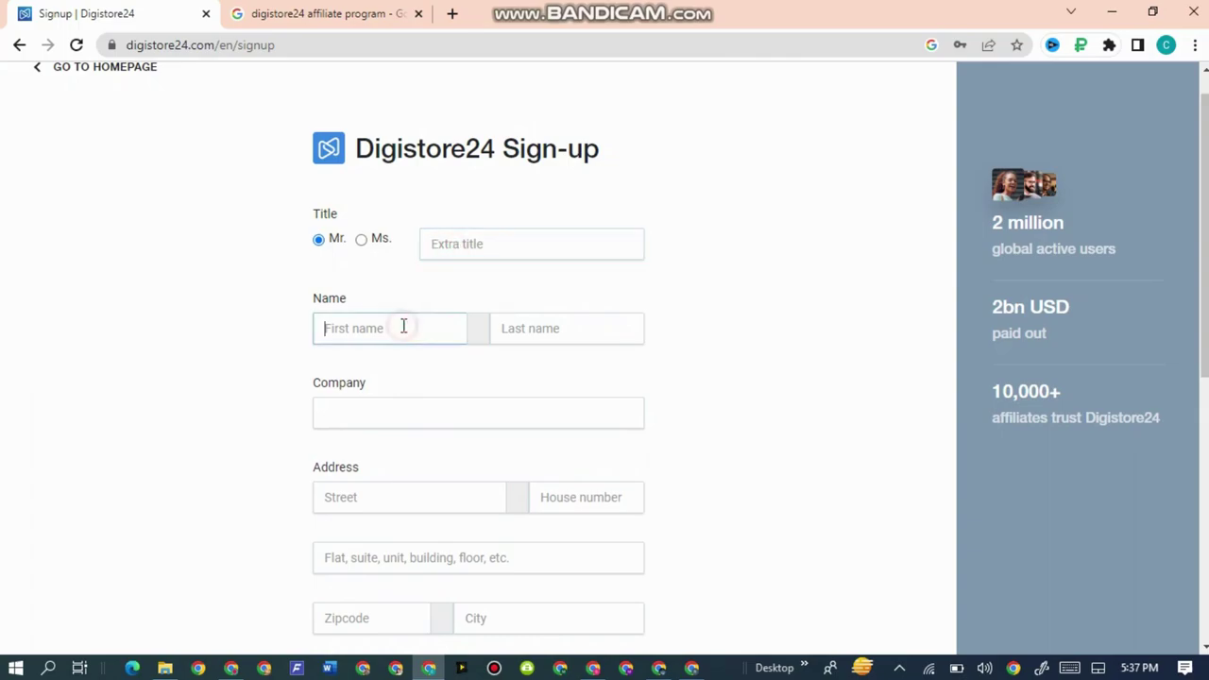
pyautogui.click(554, 327)
pyautogui.click(406, 330)
pyautogui.click(601, 335)
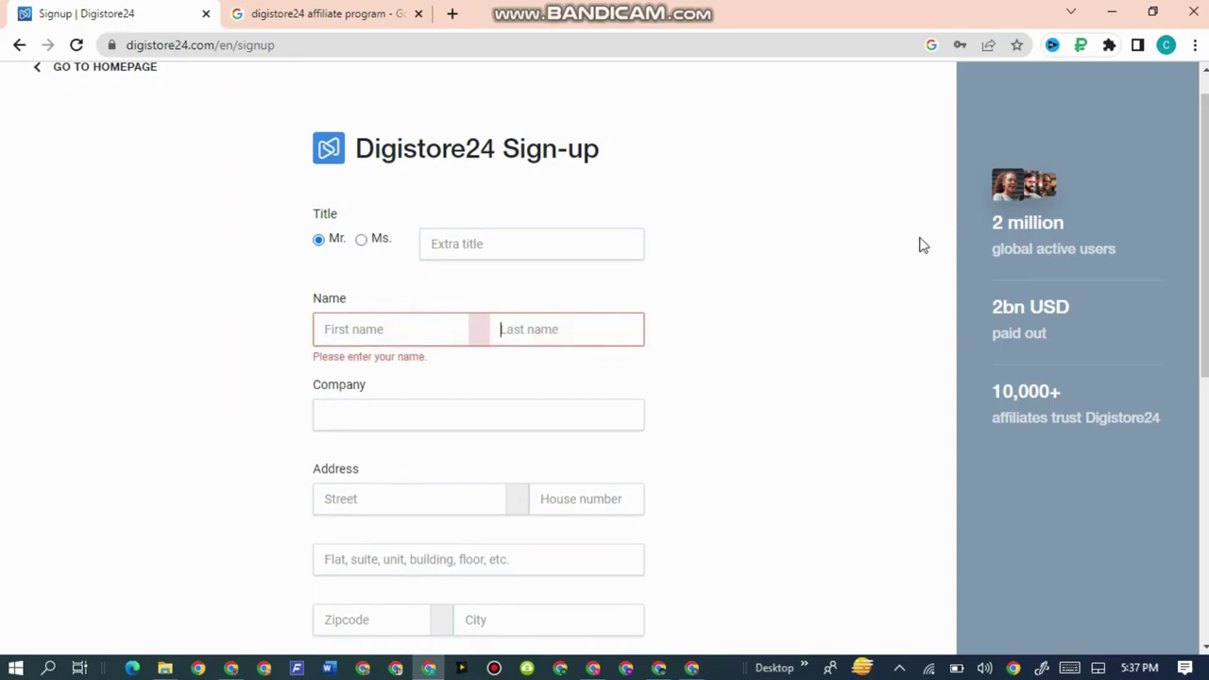
pyautogui.scroll(-2, 490, 298)
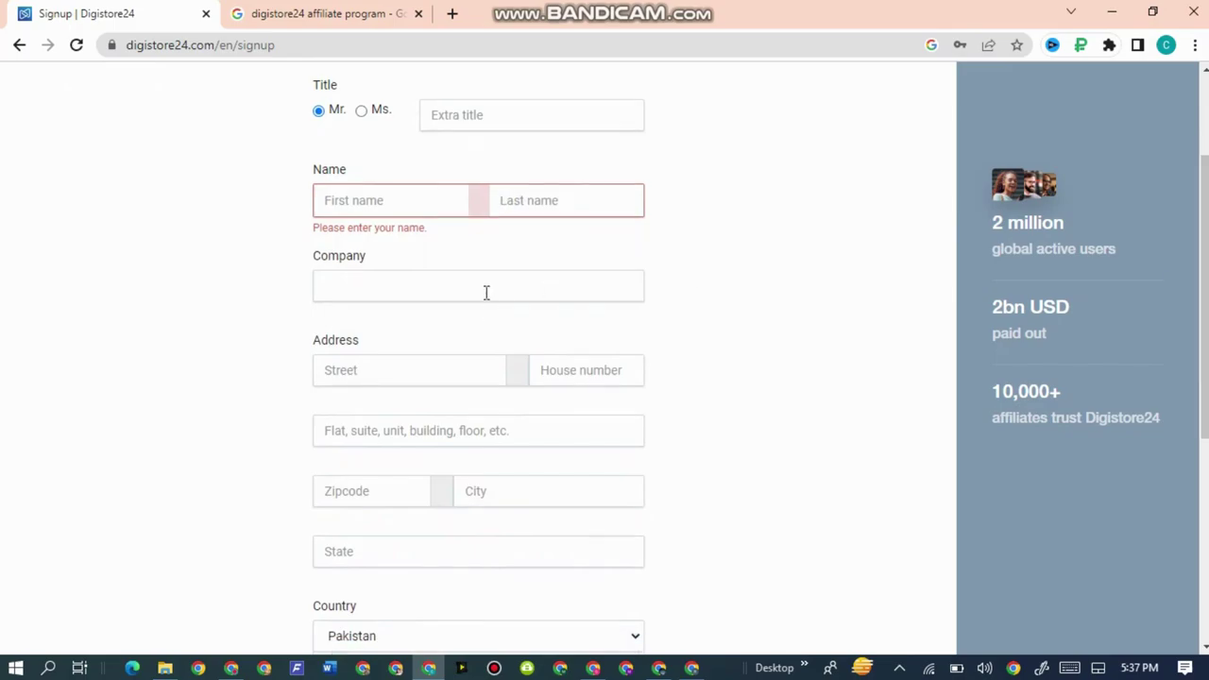
# Step: Step through the company, street, house number and flat fields down to the zip code
pyautogui.click(490, 297)
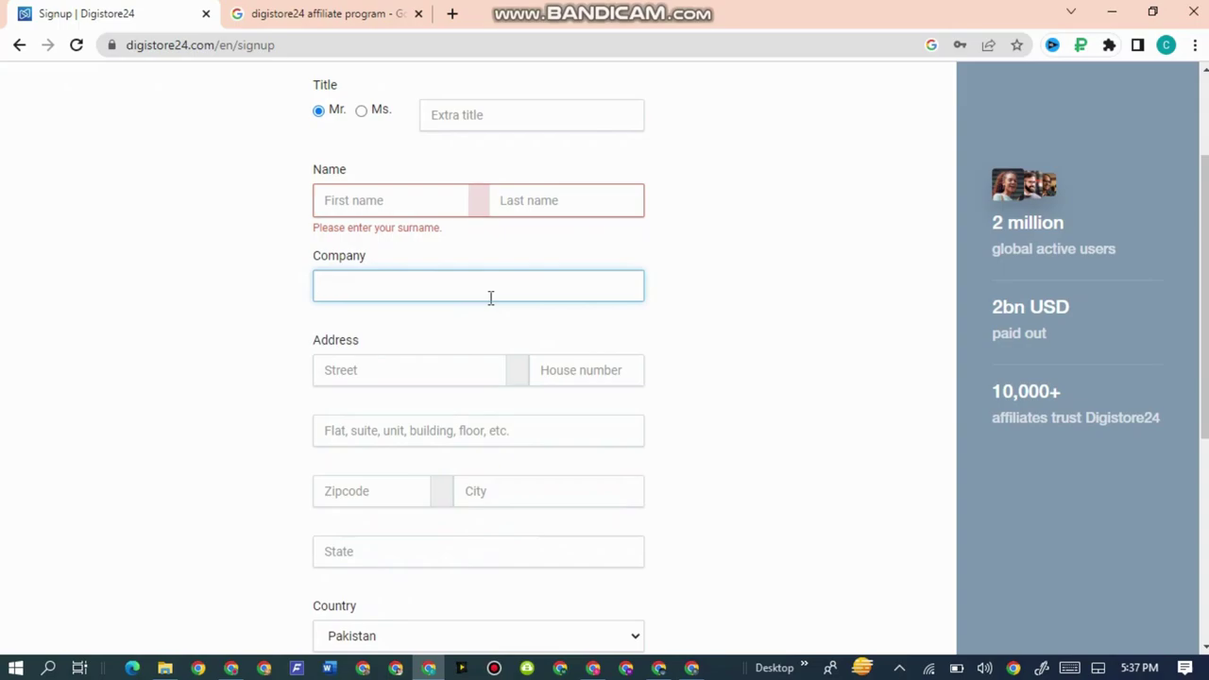
pyautogui.click(386, 380)
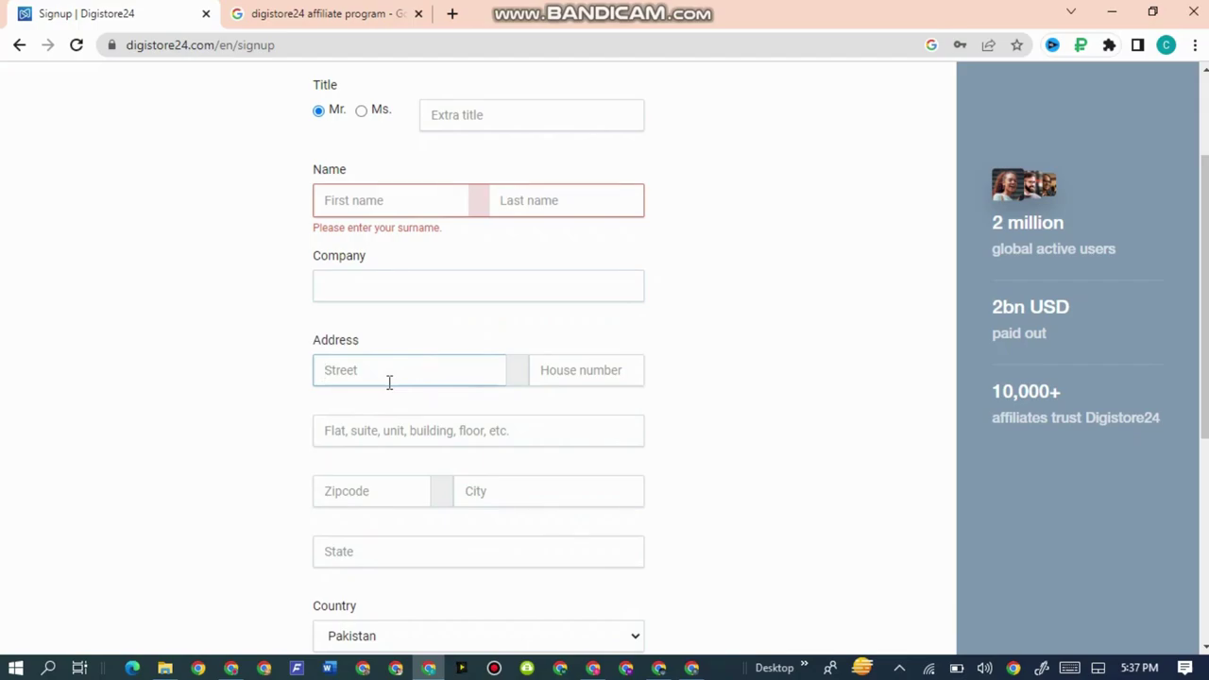
pyautogui.click(388, 380)
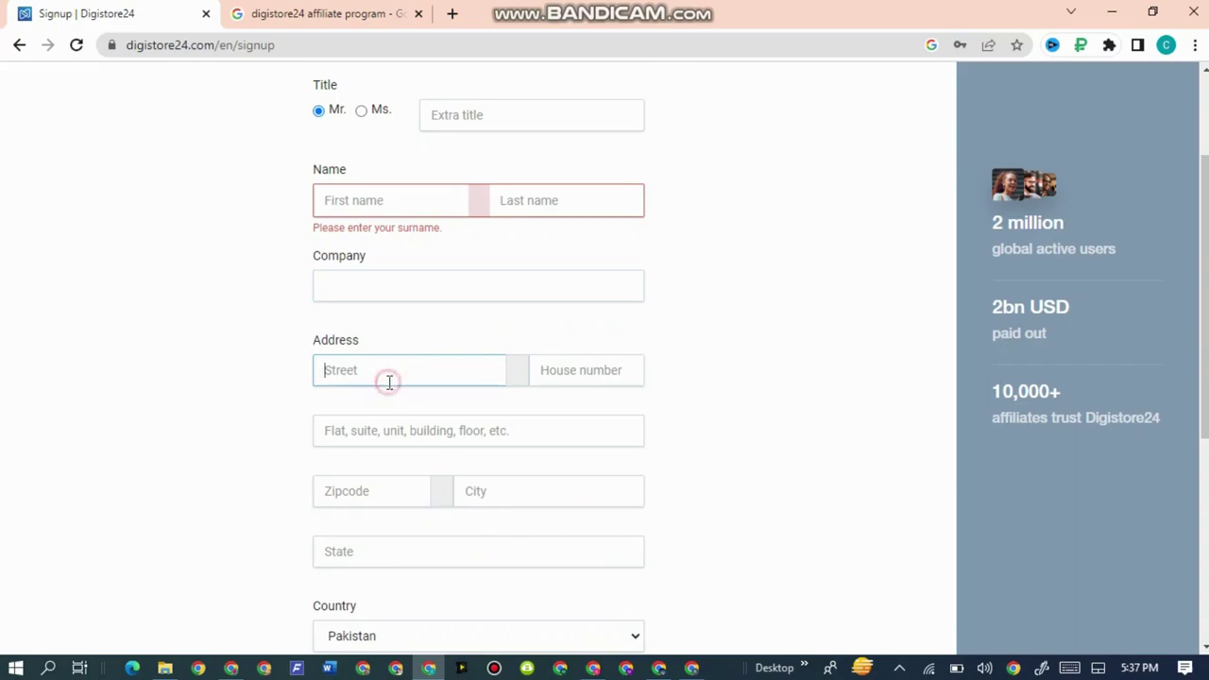
pyautogui.click(586, 366)
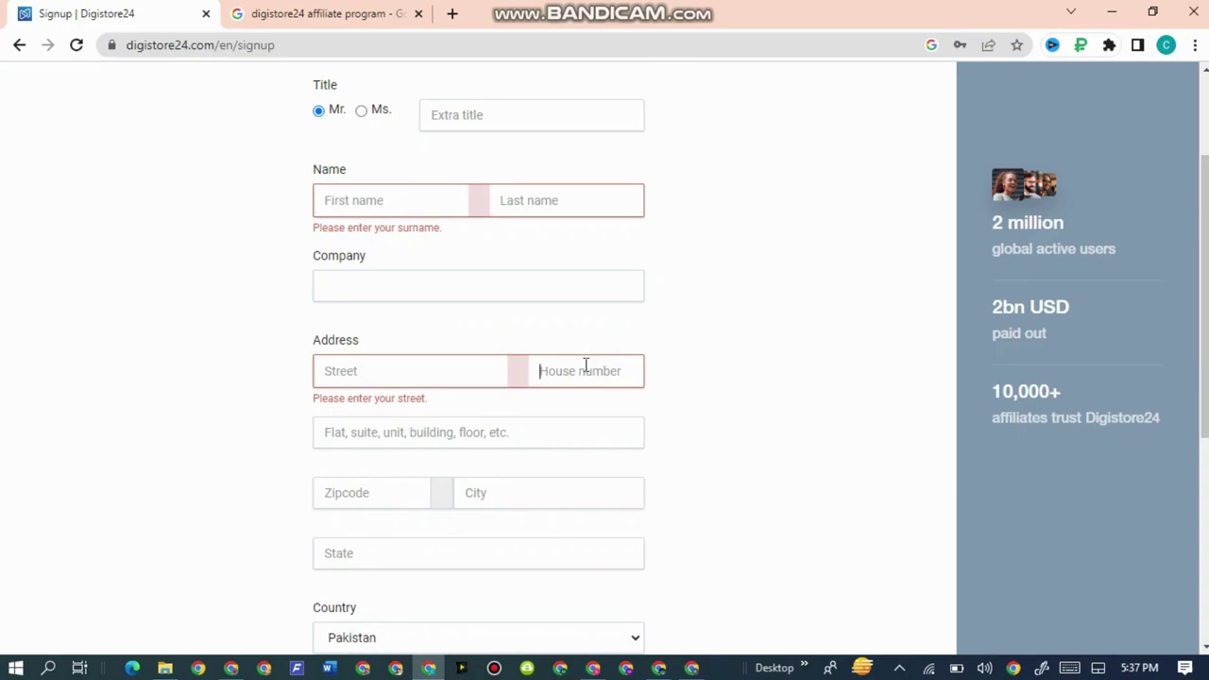
pyautogui.click(469, 434)
pyautogui.scroll(-3, 1186, 314)
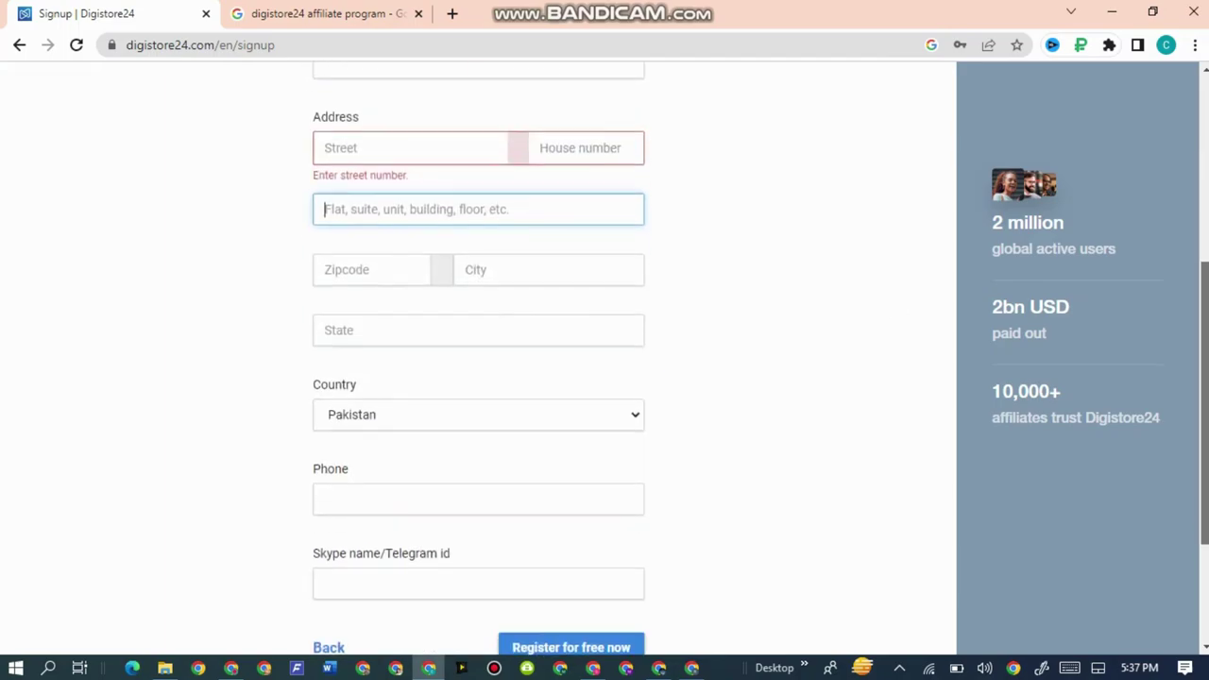
pyautogui.click(382, 262)
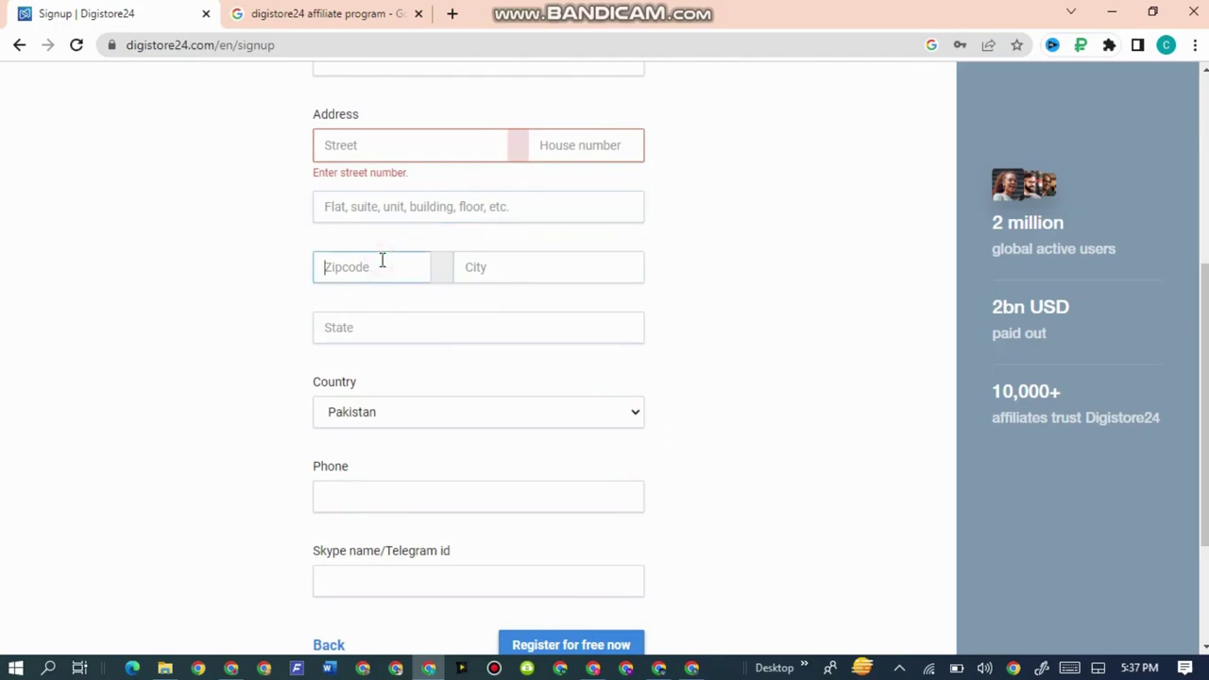
# Step: Search Google for 'lahore zipcode' in a new tab, then head back toward the signup form
pyautogui.click(452, 16)
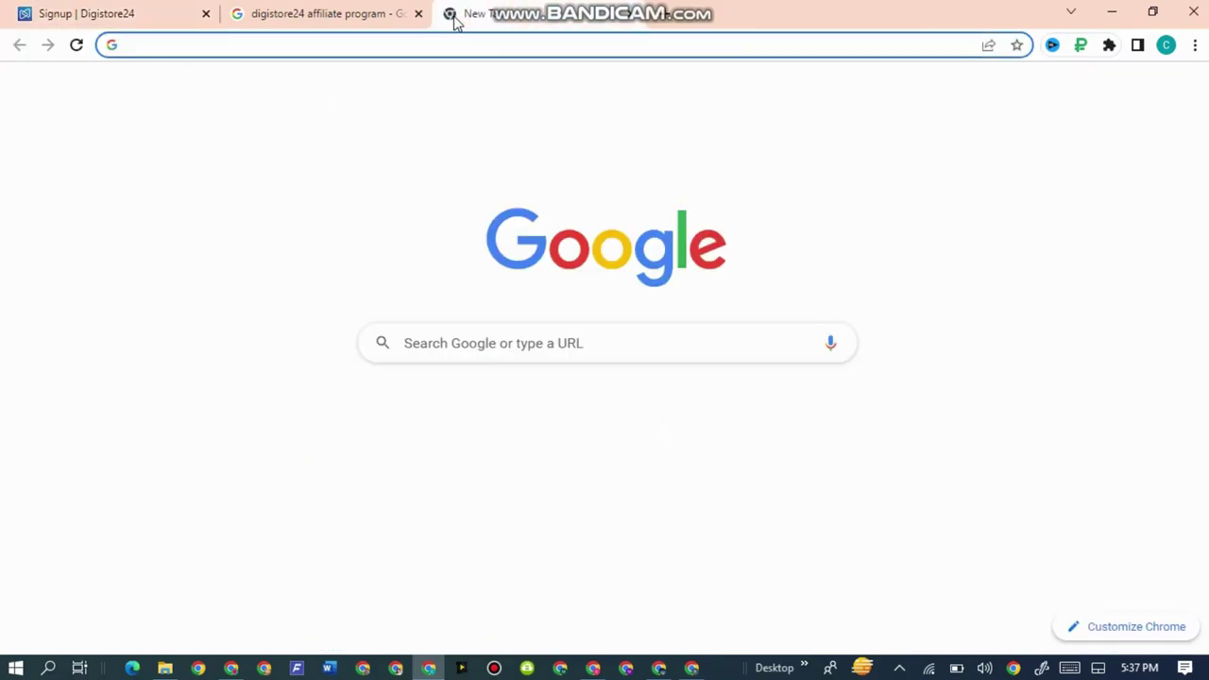
pyautogui.write('lahot')
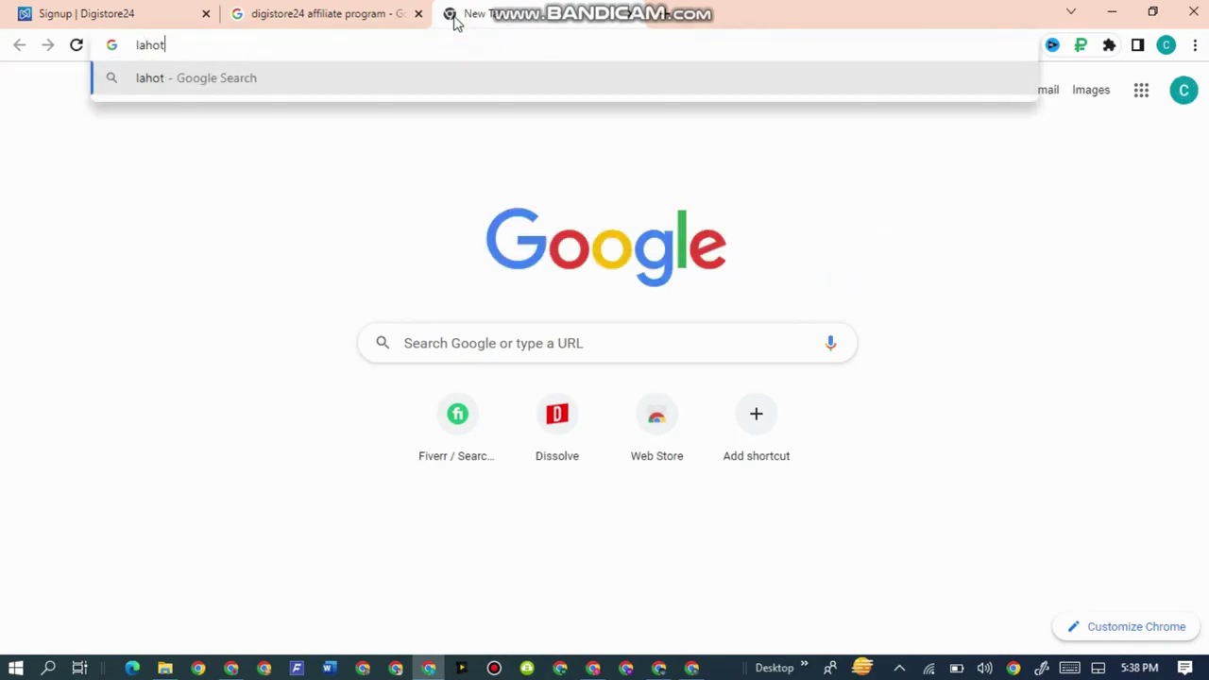
pyautogui.press('BackSpace')
pyautogui.write('re ')
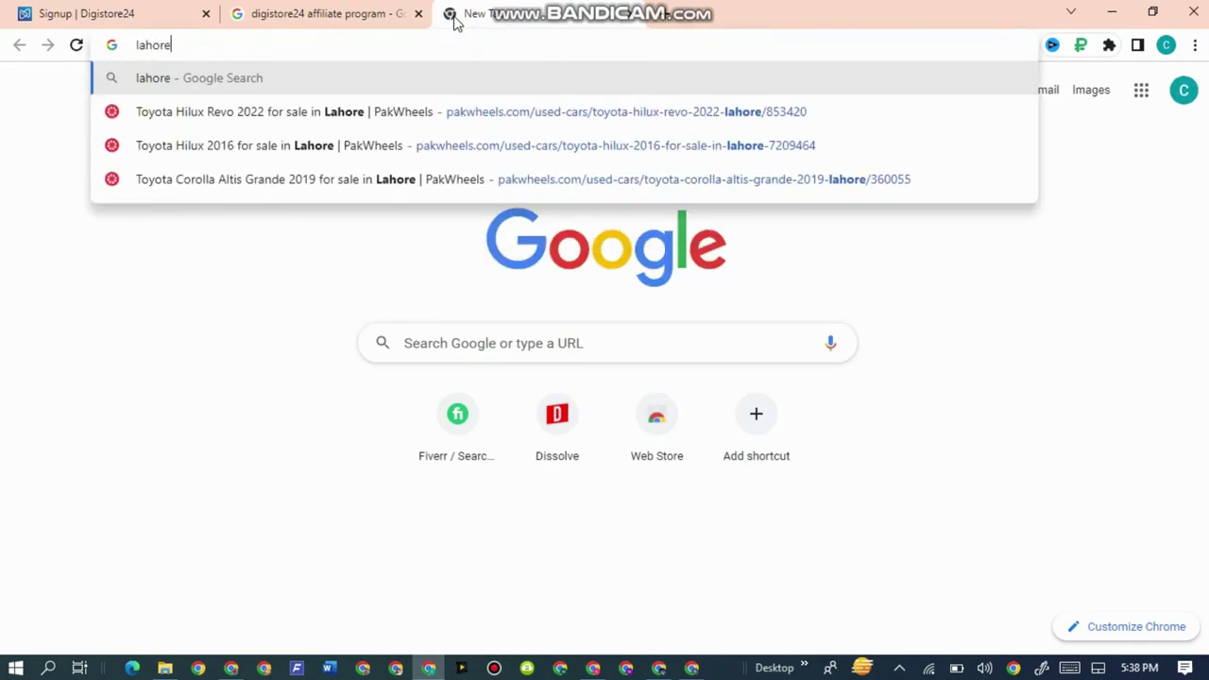
pyautogui.write('zip')
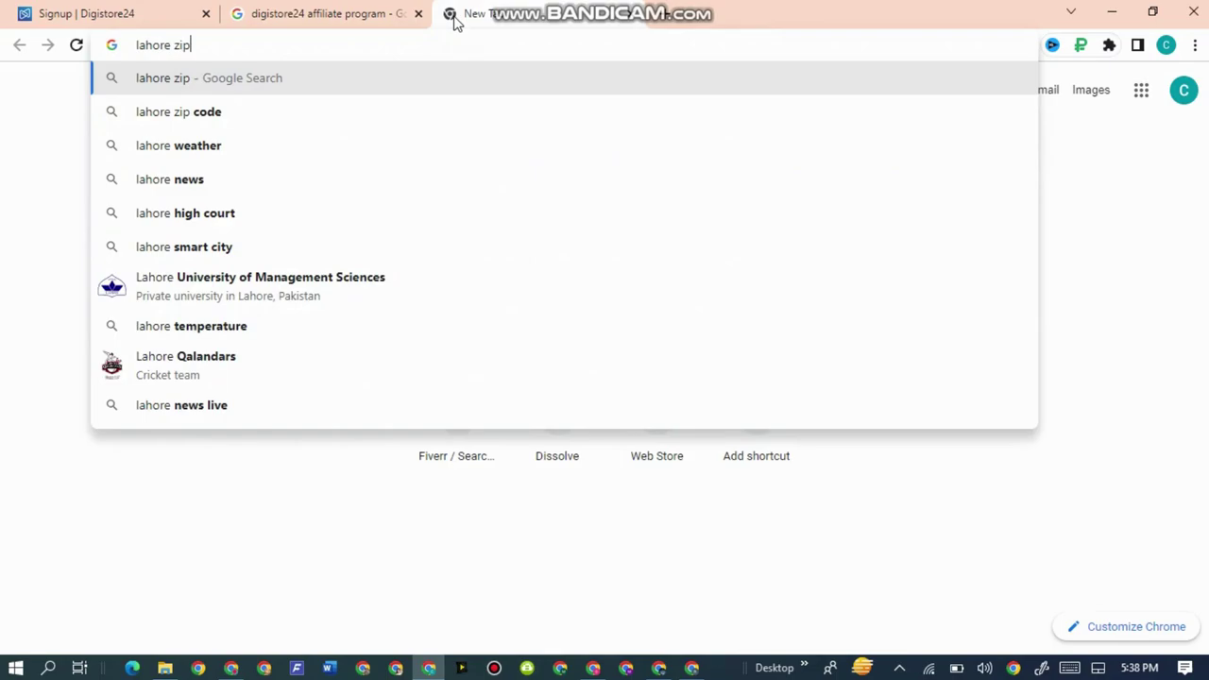
pyautogui.write('code')
pyautogui.press('Return')
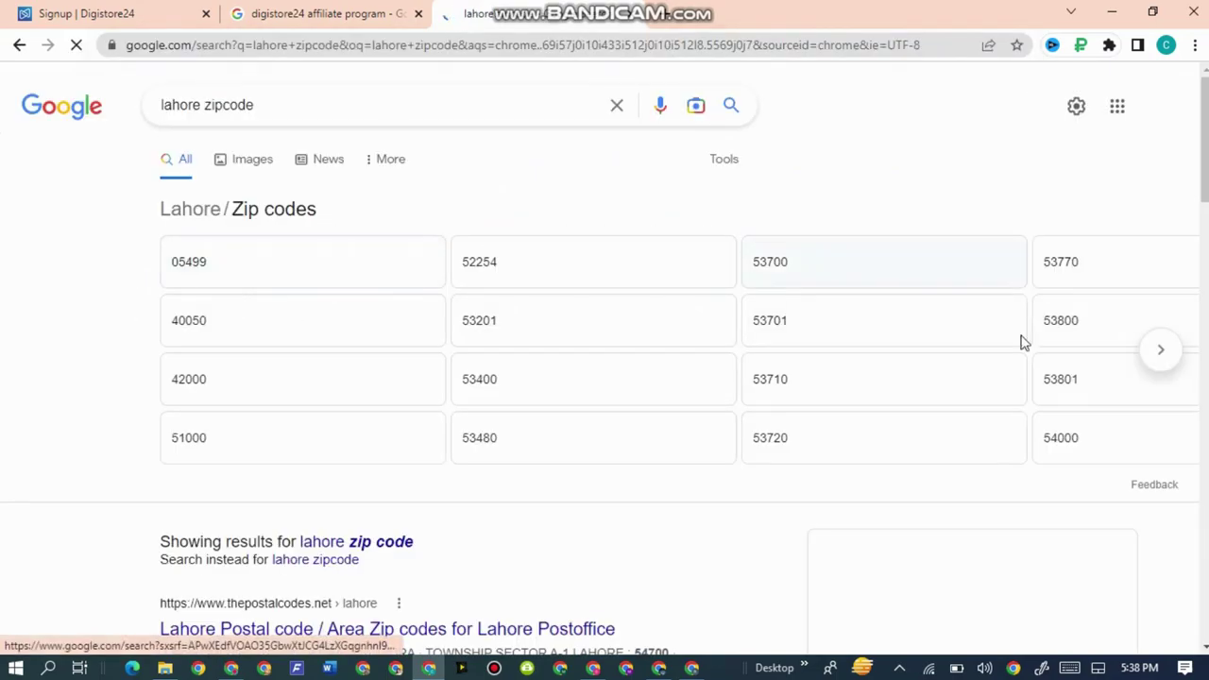
pyautogui.click(266, 9)
# Step: Step through the city, state, phone and Skype/Telegram fields, then switch to the marketplace offers window
pyautogui.click(157, 7)
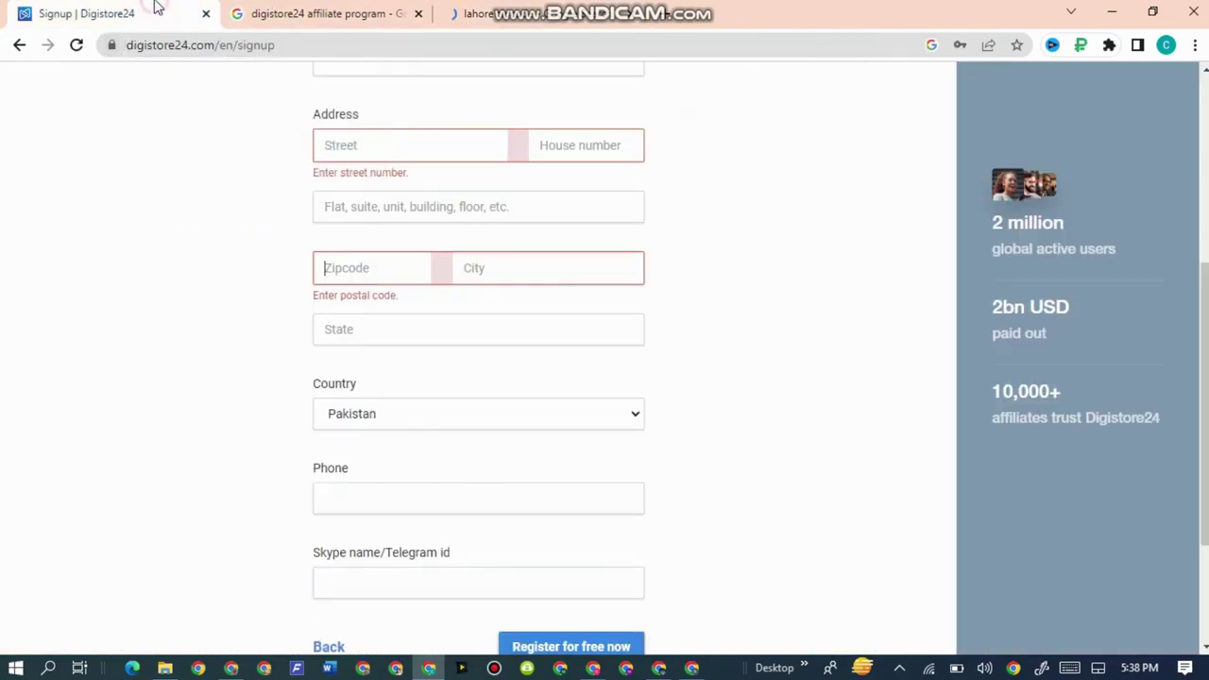
pyautogui.click(518, 274)
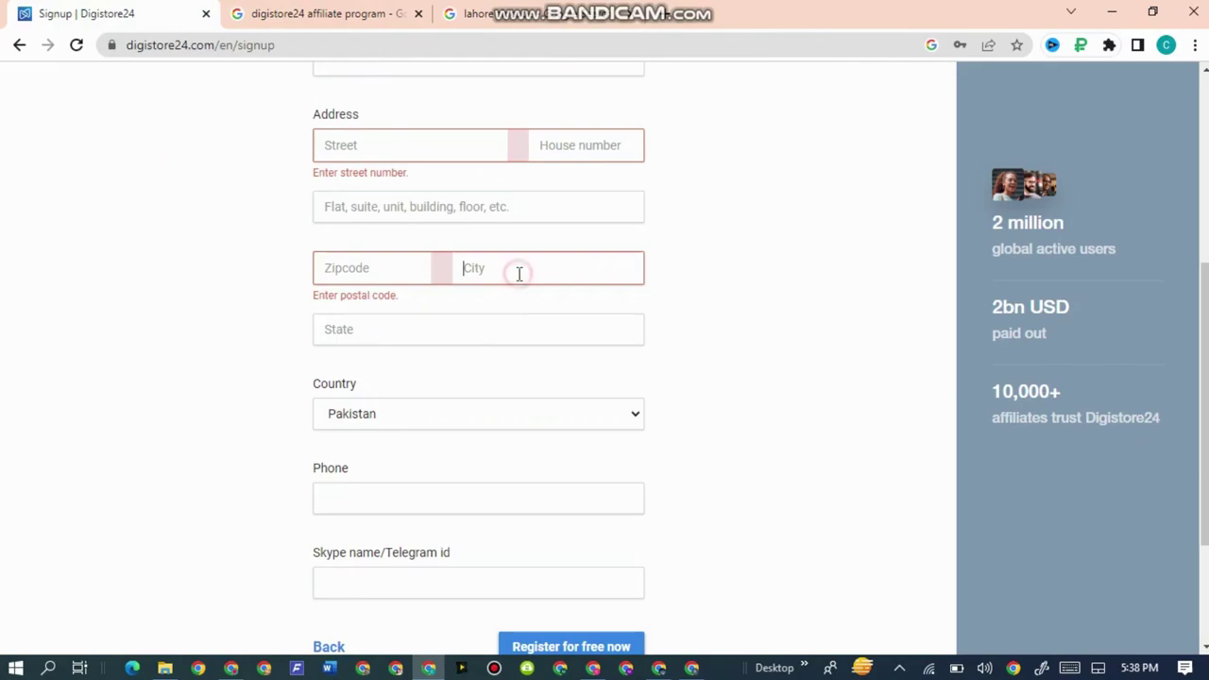
pyautogui.click(518, 274)
pyautogui.click(476, 327)
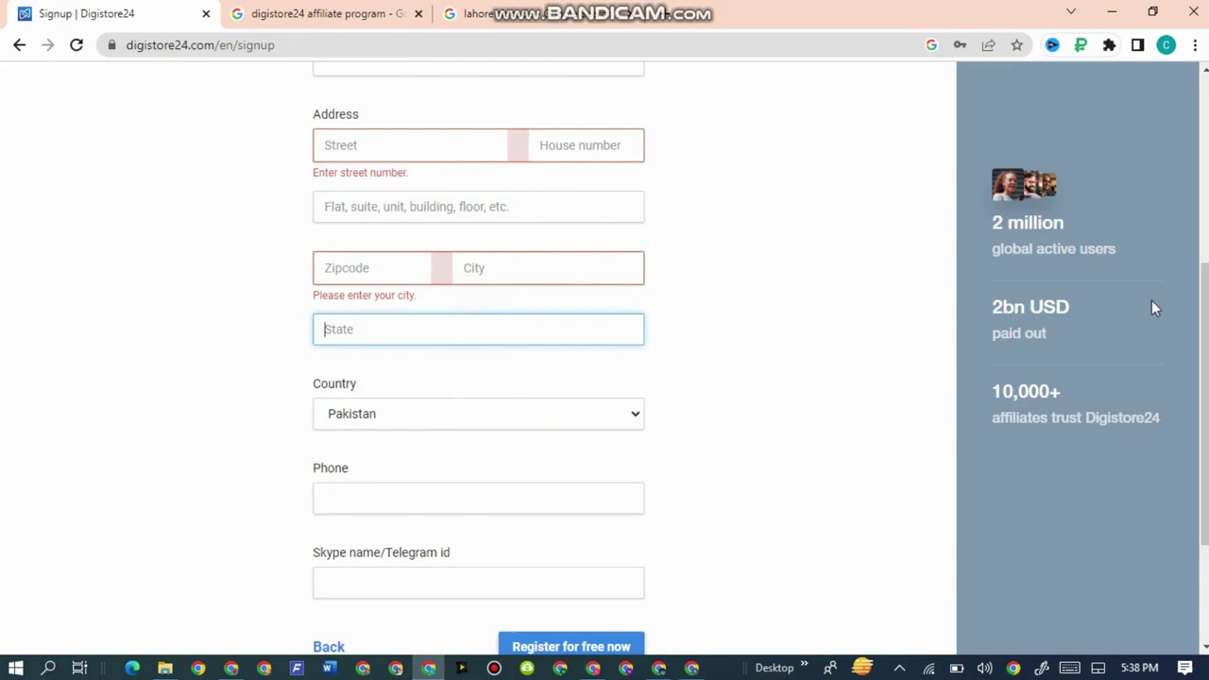
pyautogui.scroll(-1, 1151, 300)
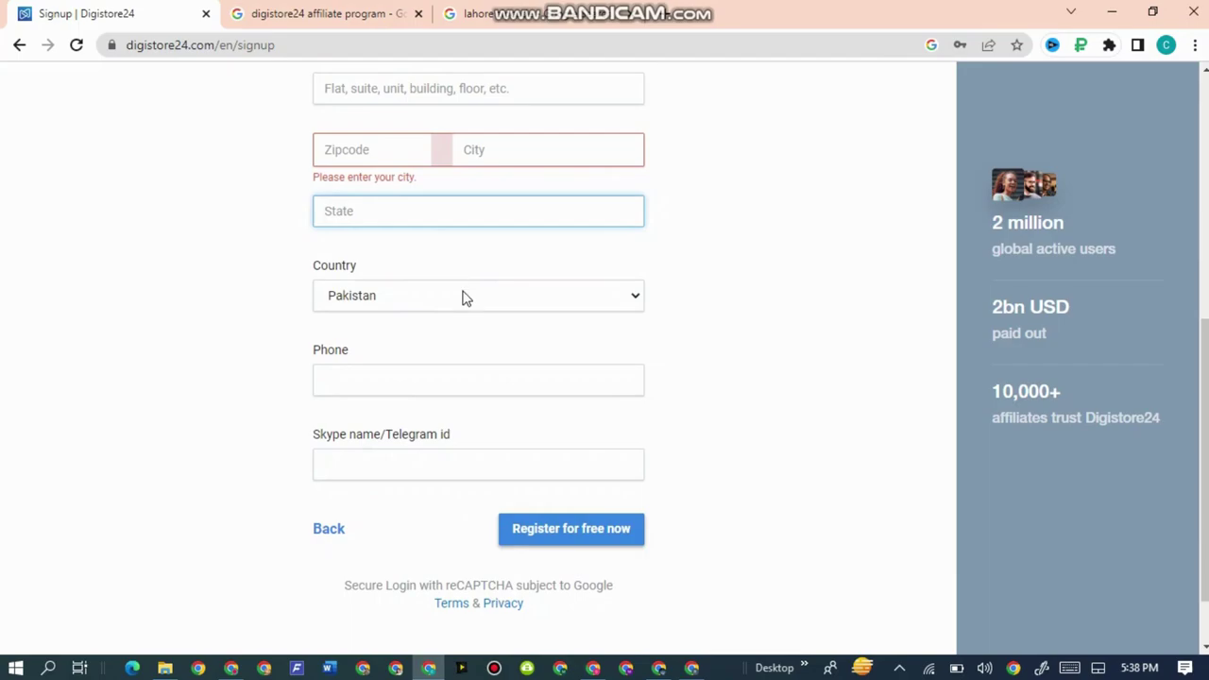
pyautogui.click(466, 381)
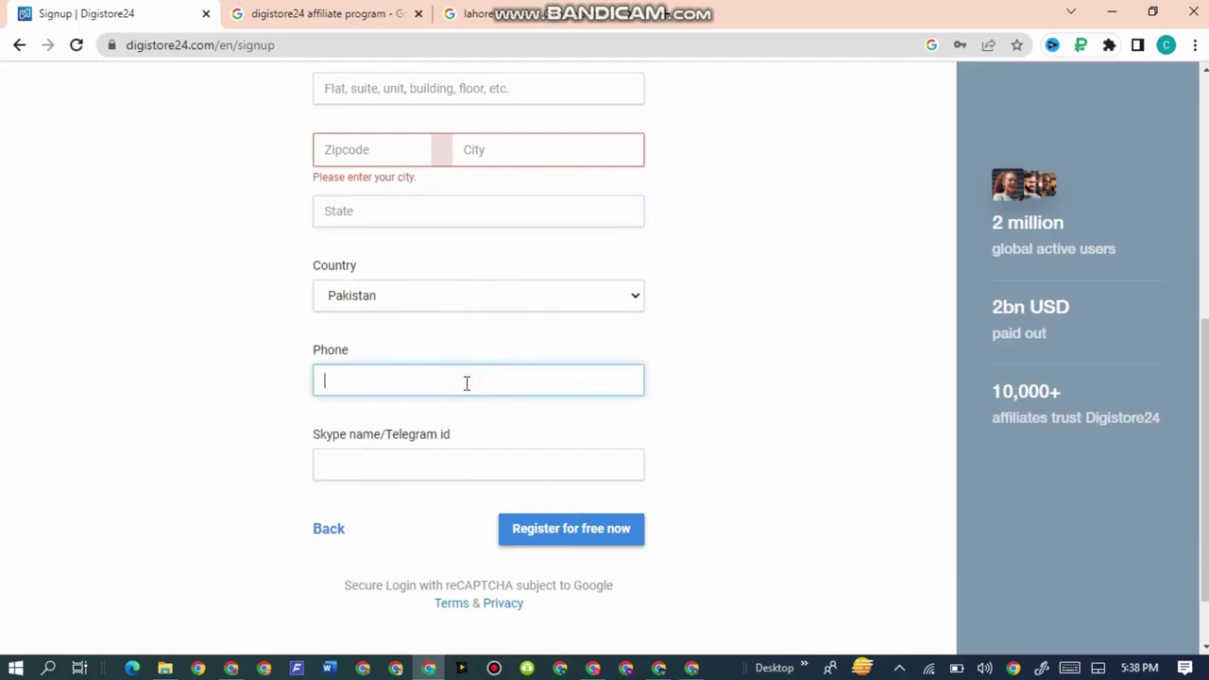
pyautogui.click(373, 475)
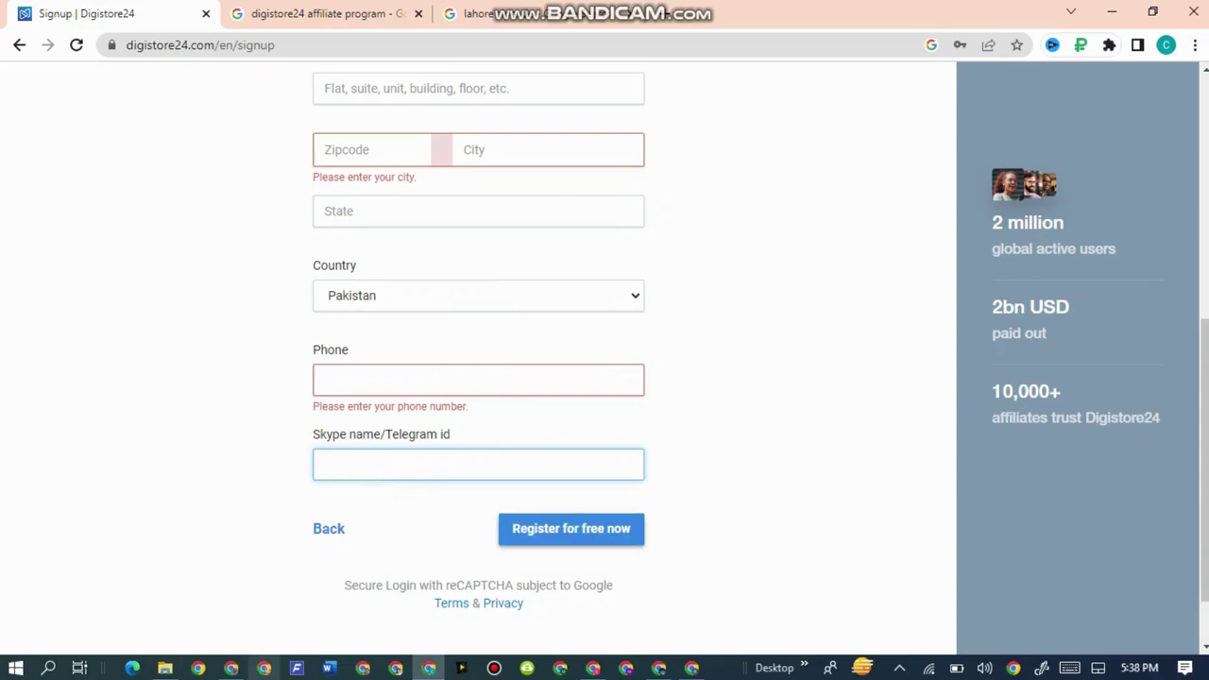
pyautogui.click(231, 669)
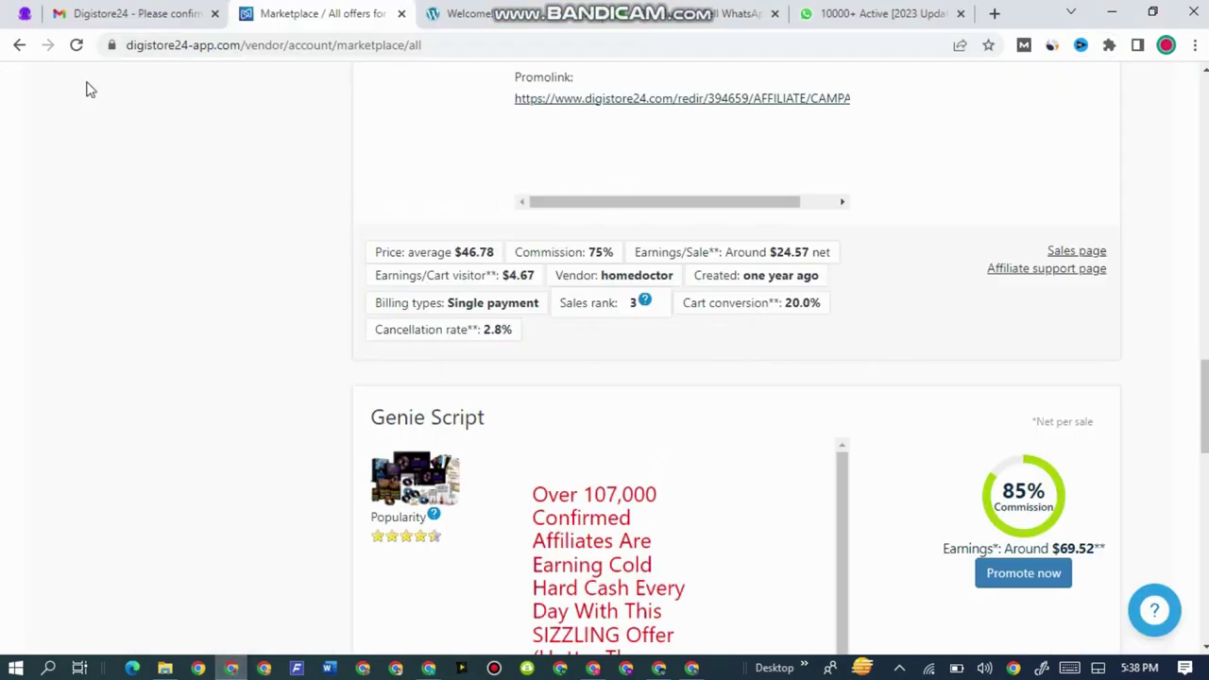
pyautogui.scroll(15, 604, 359)
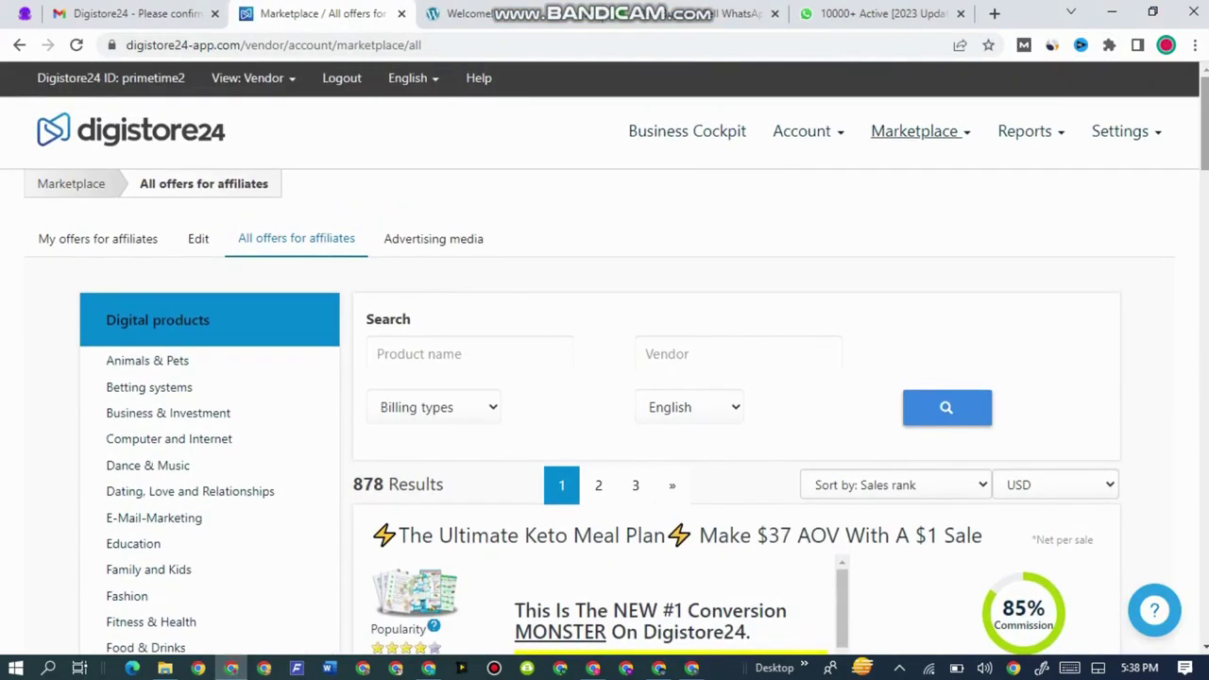
pyautogui.click(968, 139)
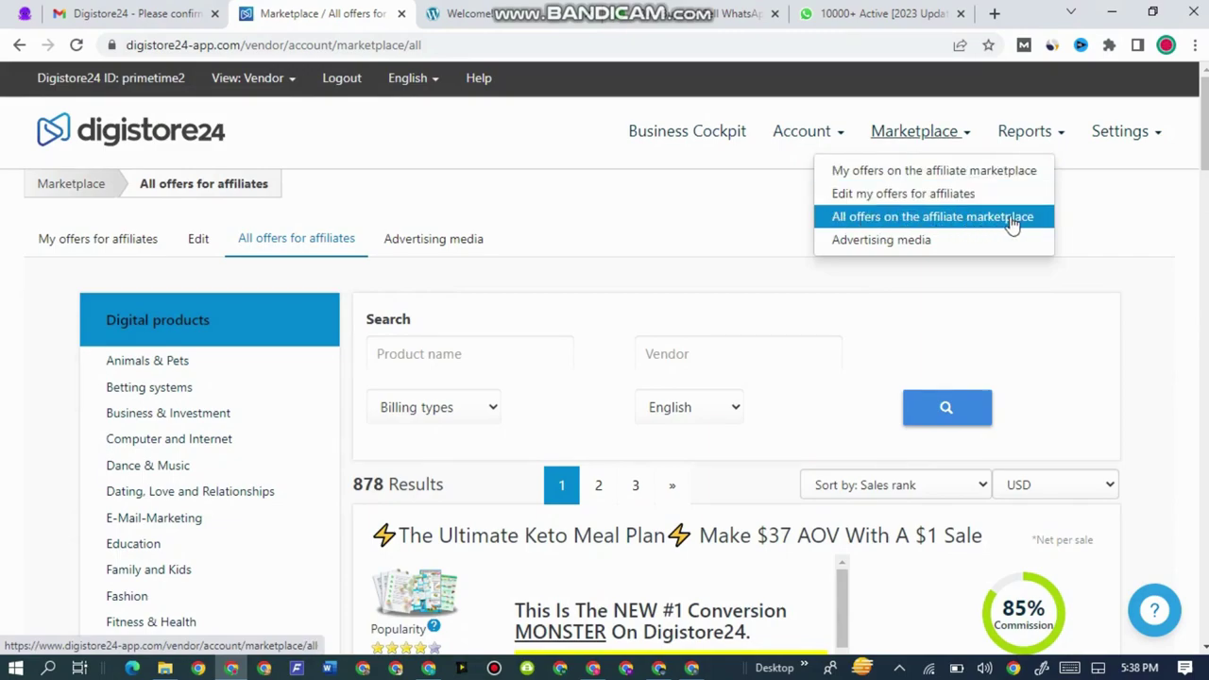
pyautogui.click(846, 218)
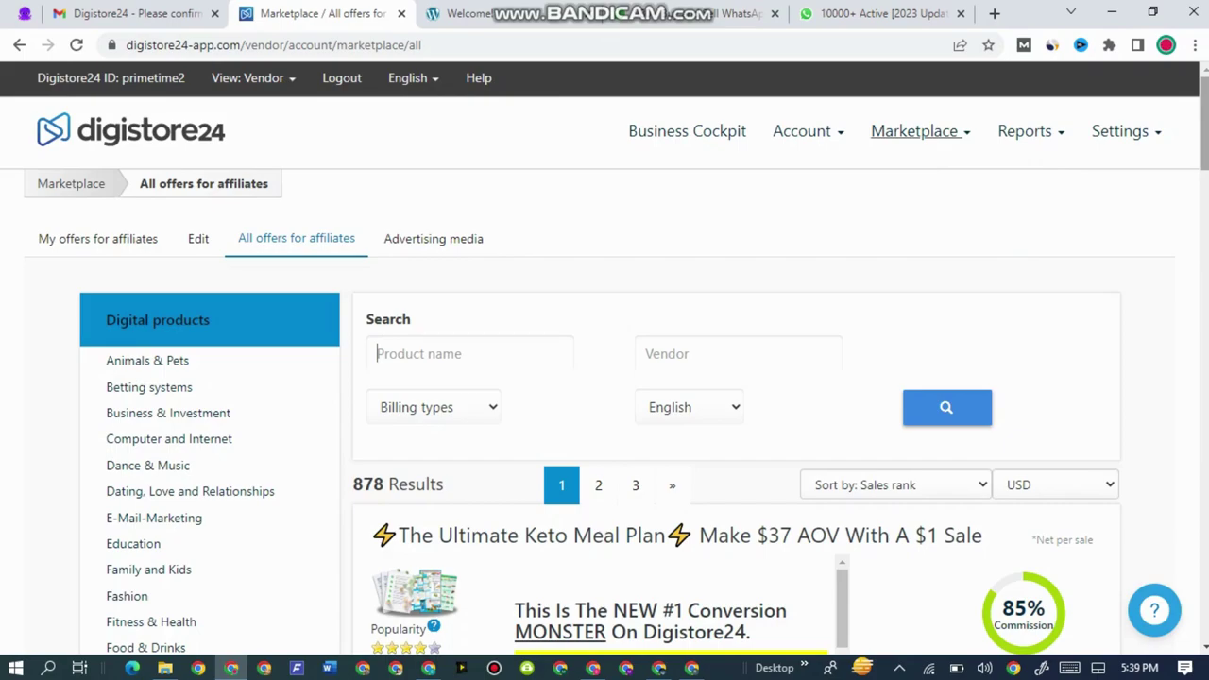
pyautogui.scroll(-3, 604, 359)
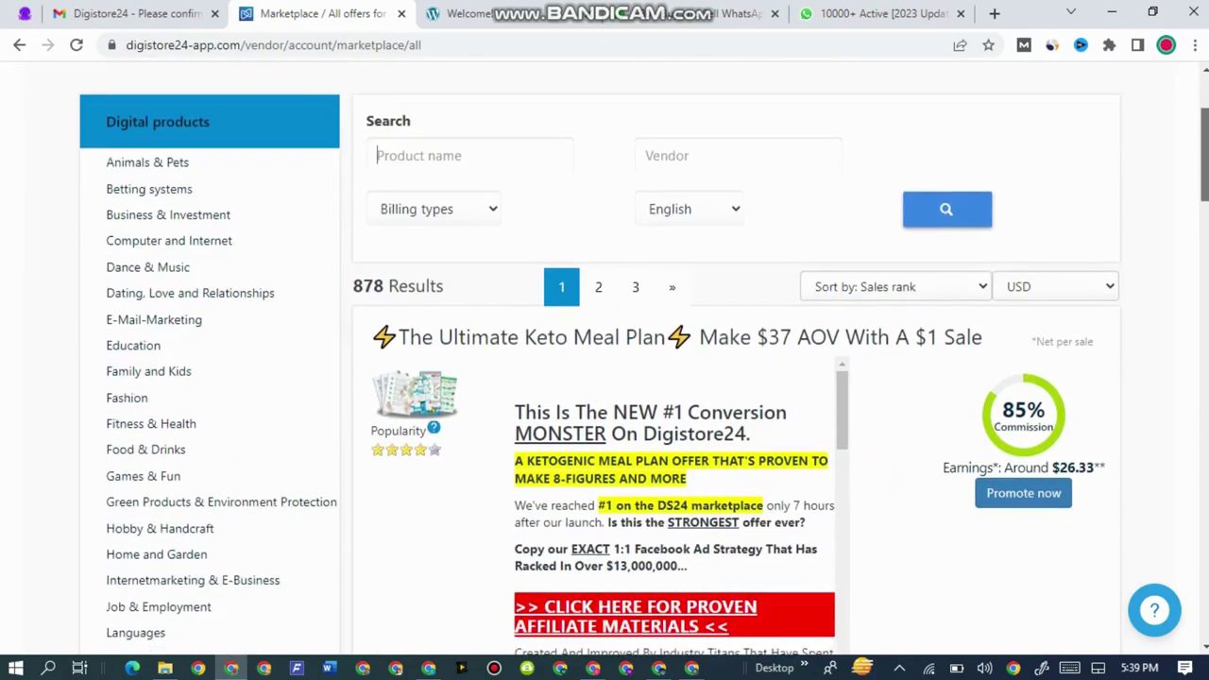
pyautogui.scroll(-1, 604, 359)
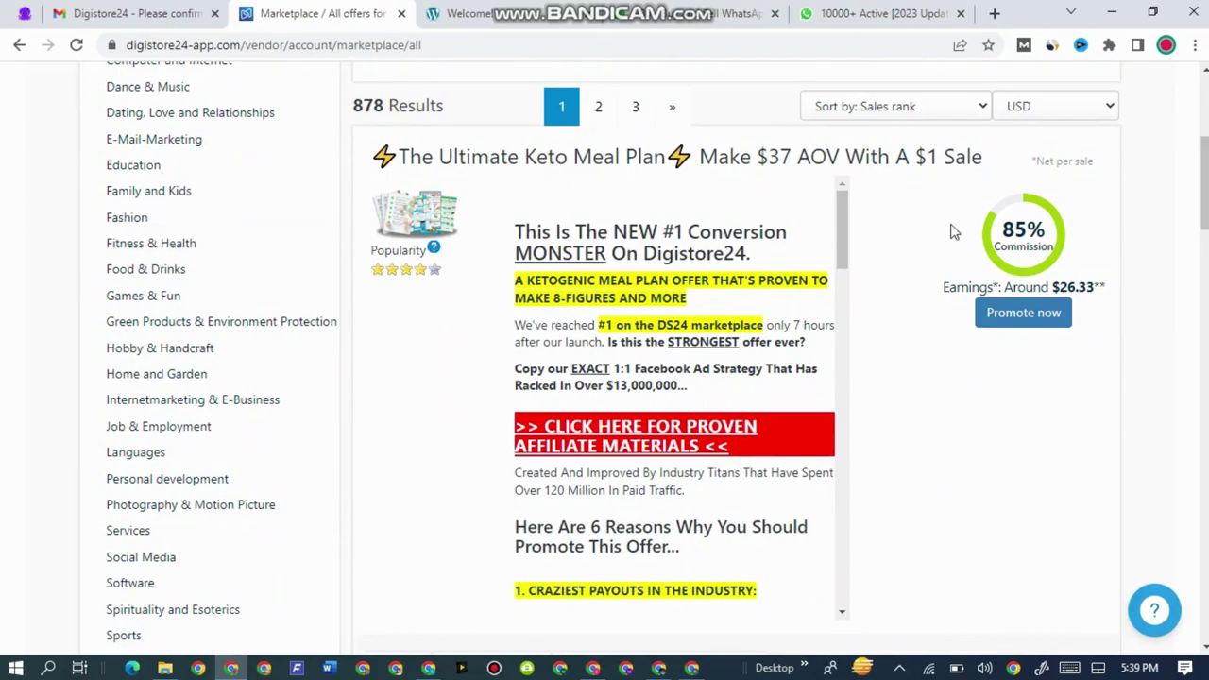
pyautogui.moveTo(536, 7)
pyautogui.moveTo(1205, 222); pyautogui.dragTo(1204, 323)
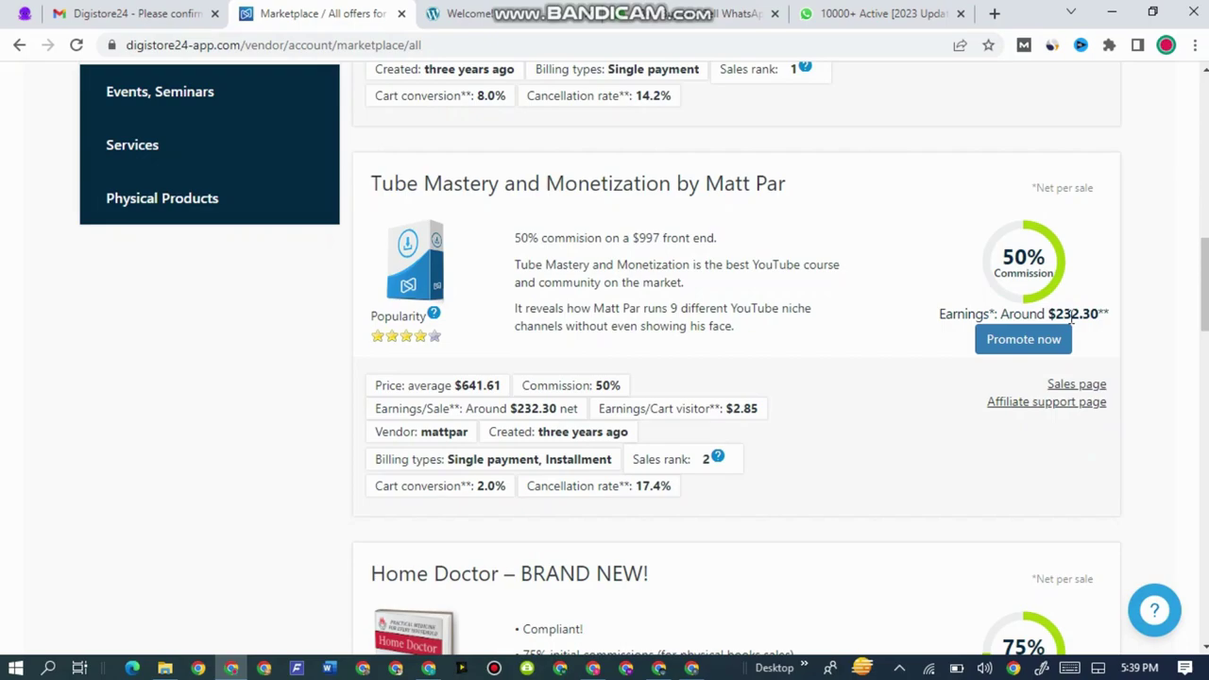
pyautogui.scroll(-3, 1070, 319)
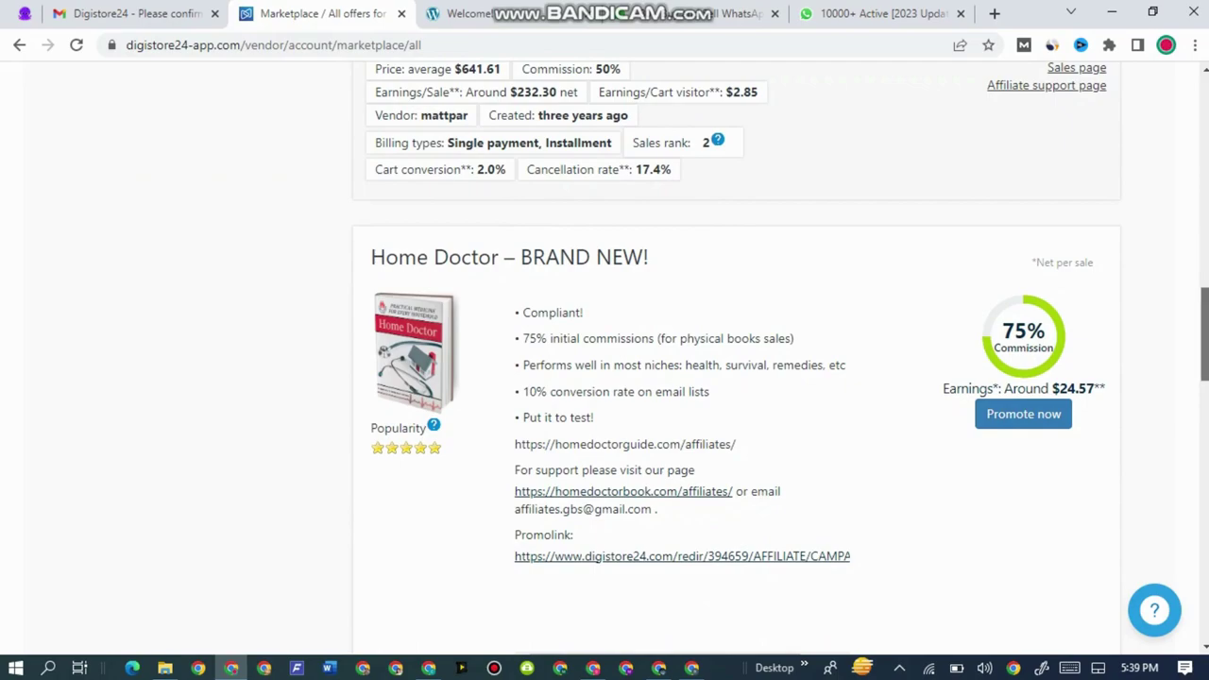
pyautogui.scroll(-1, 1205, 331)
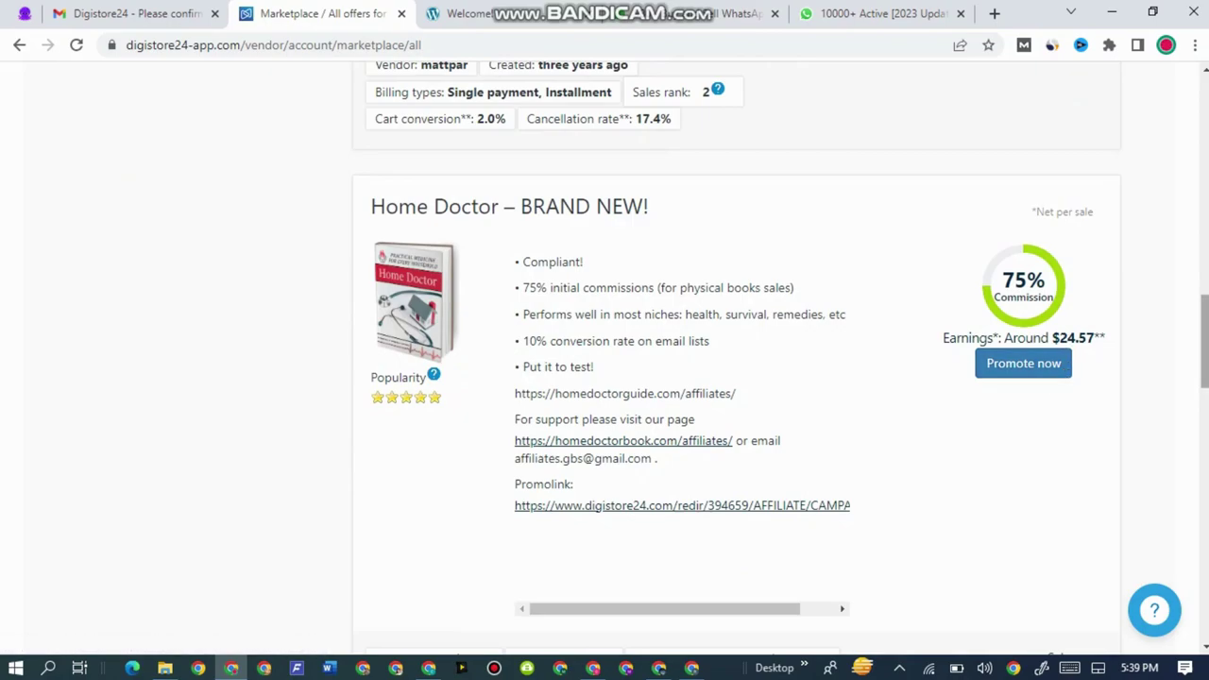
pyautogui.scroll(-6, 1063, 347)
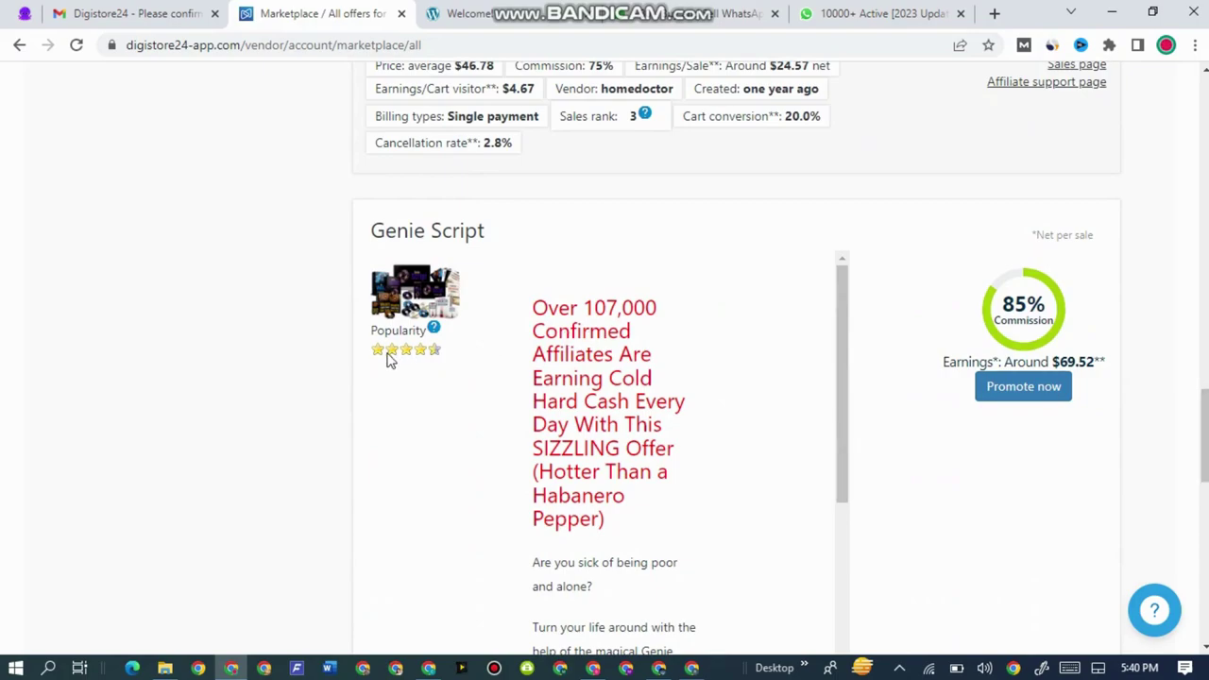
pyautogui.moveTo(405, 357)
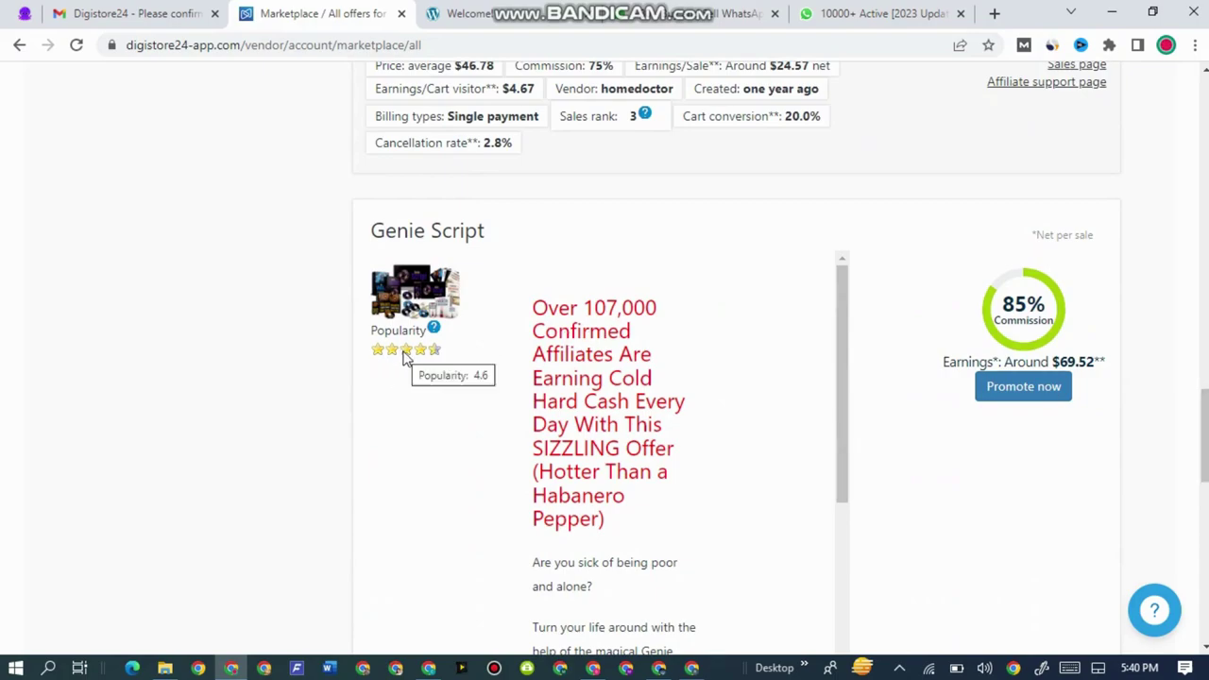
pyautogui.scroll(5, 1204, 434)
pyautogui.scroll(3, 1204, 377)
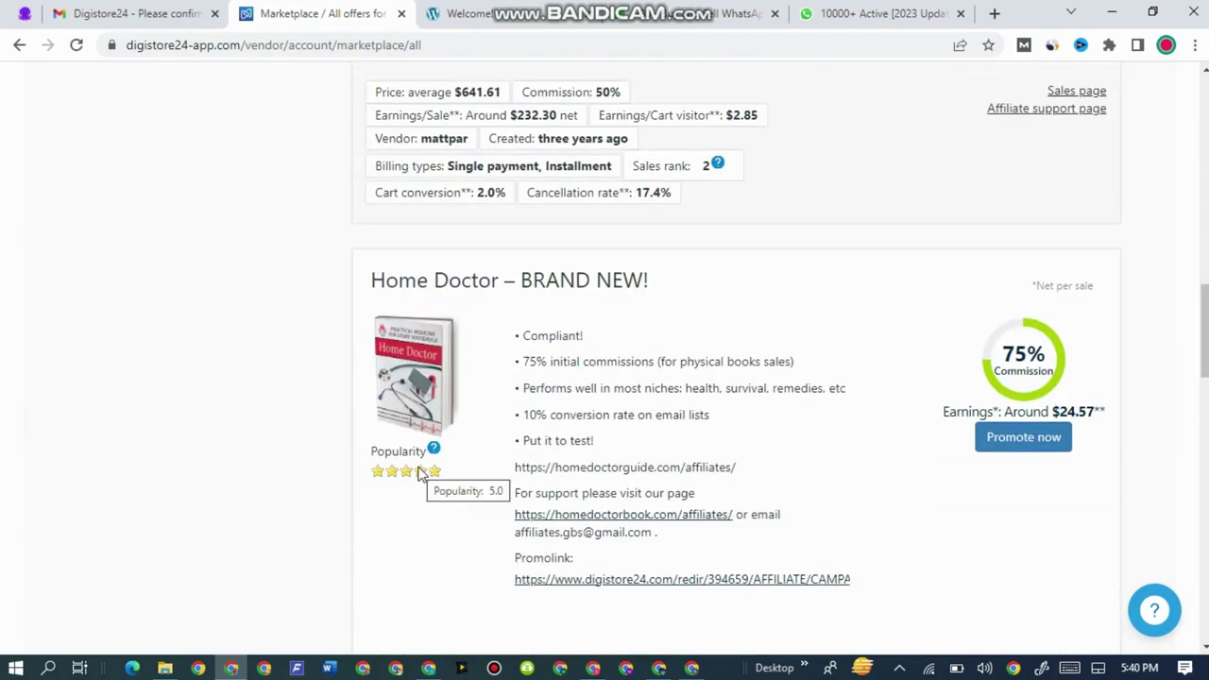
pyautogui.scroll(4, 1204, 331)
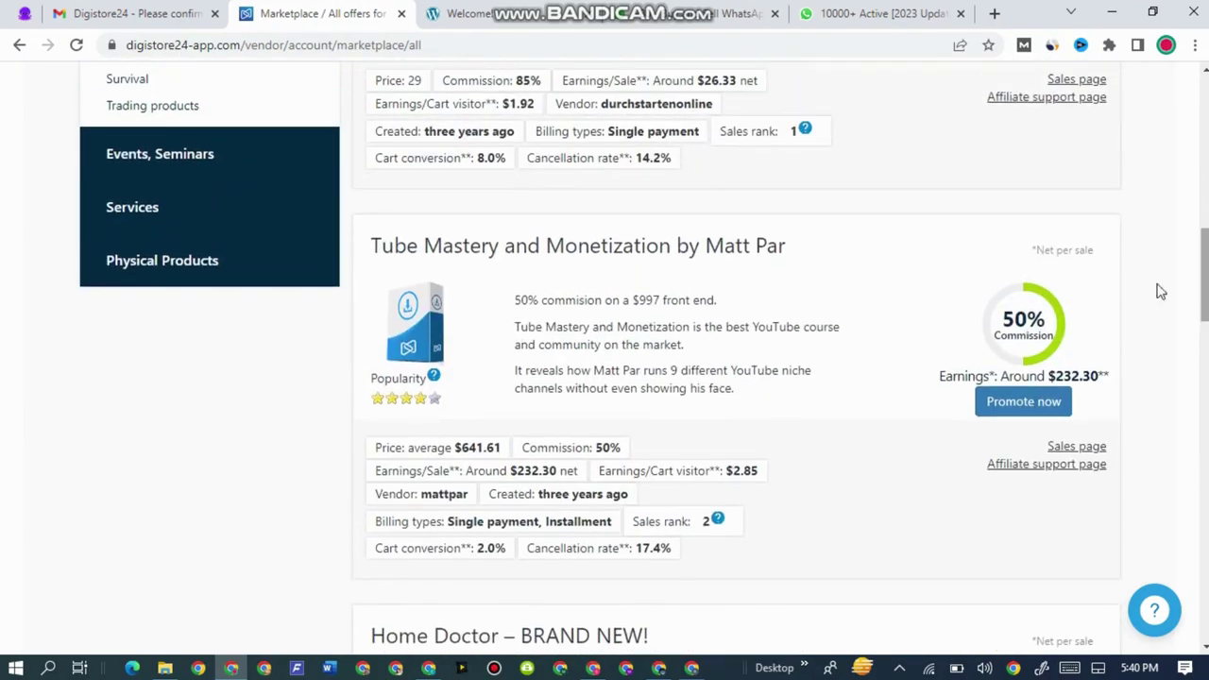
pyautogui.scroll(7, 1205, 284)
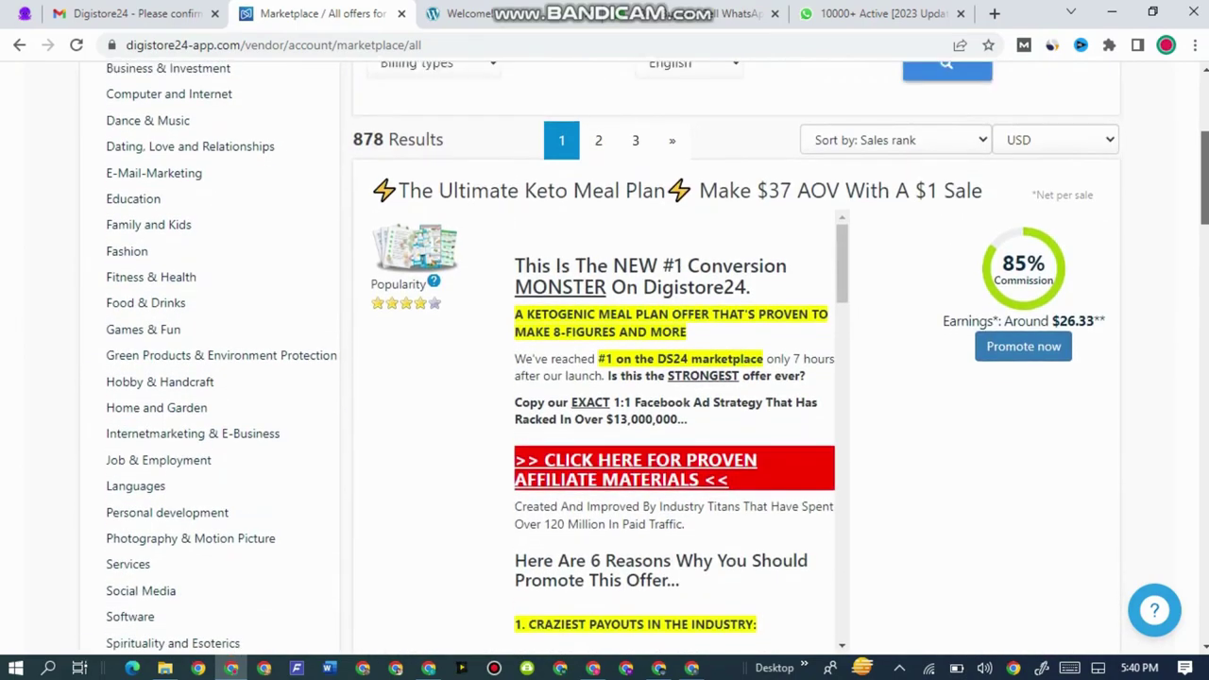
pyautogui.scroll(2, 604, 378)
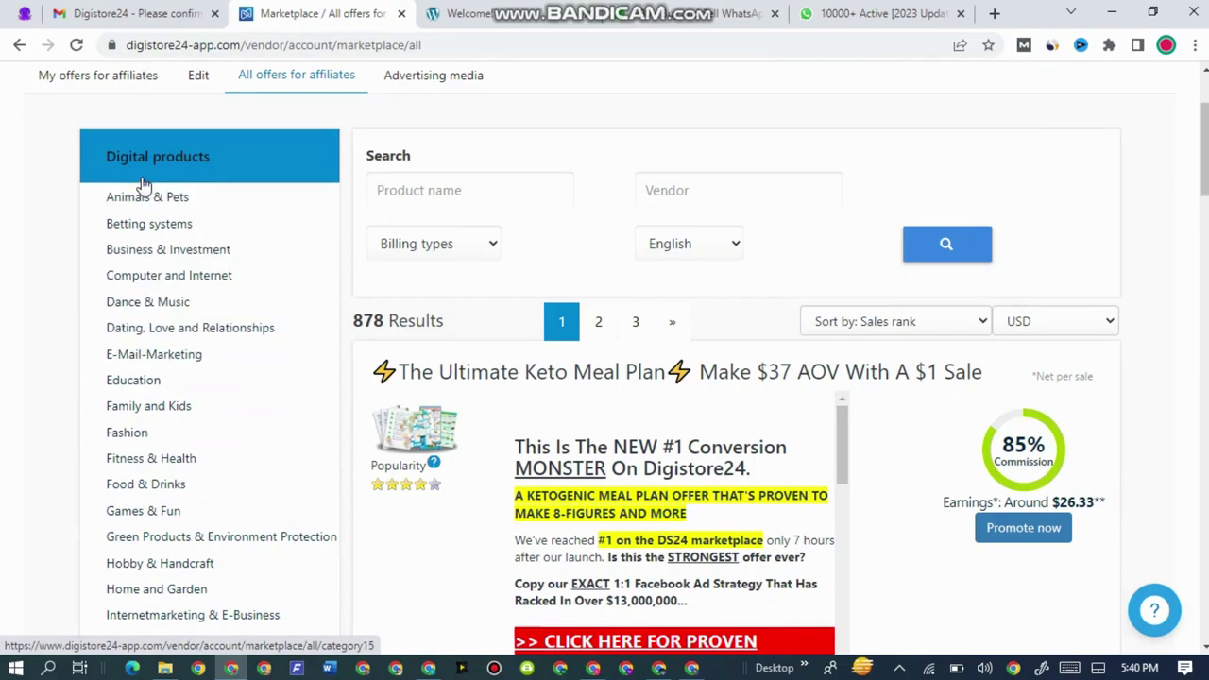
pyautogui.moveTo(1205, 141); pyautogui.dragTo(1204, 90)
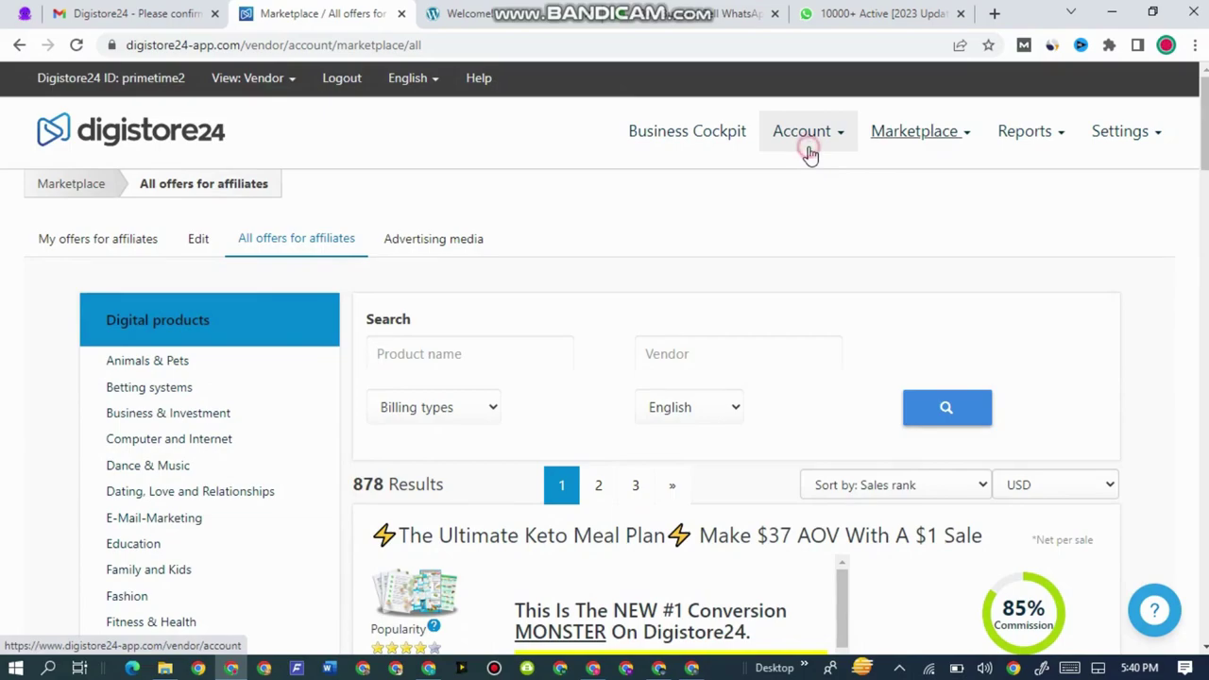
# Step: Go to the Payout account settings from the Account section's page list
pyautogui.click(809, 154)
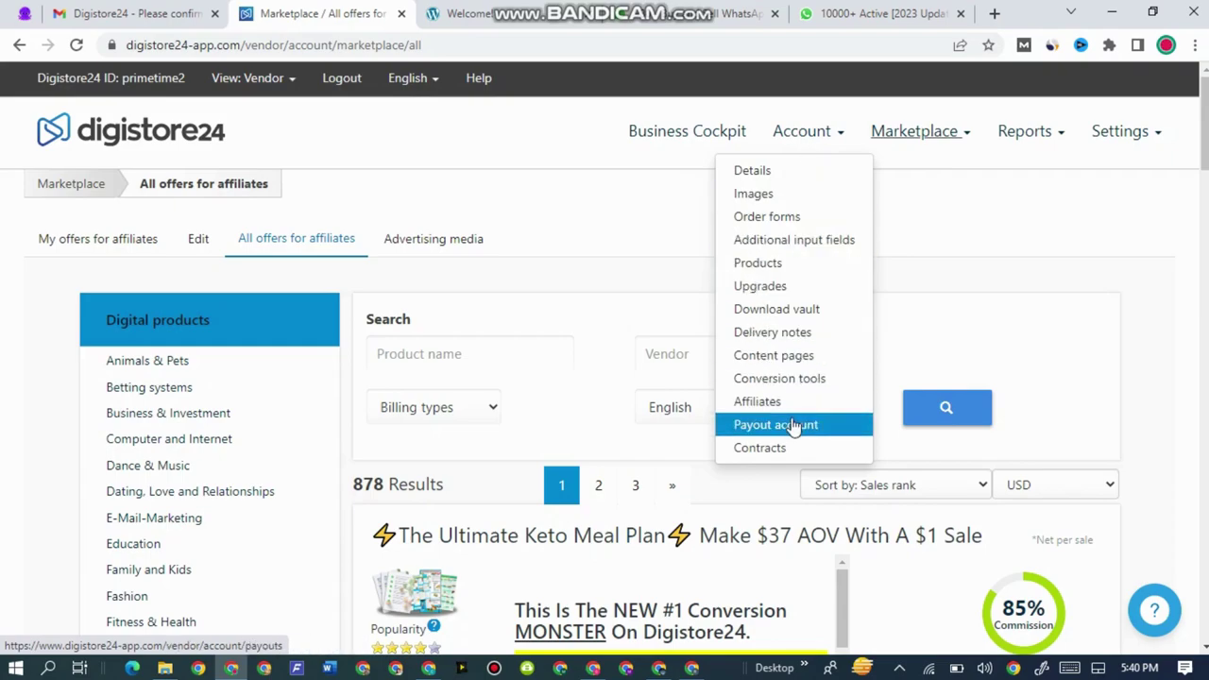
pyautogui.click(813, 137)
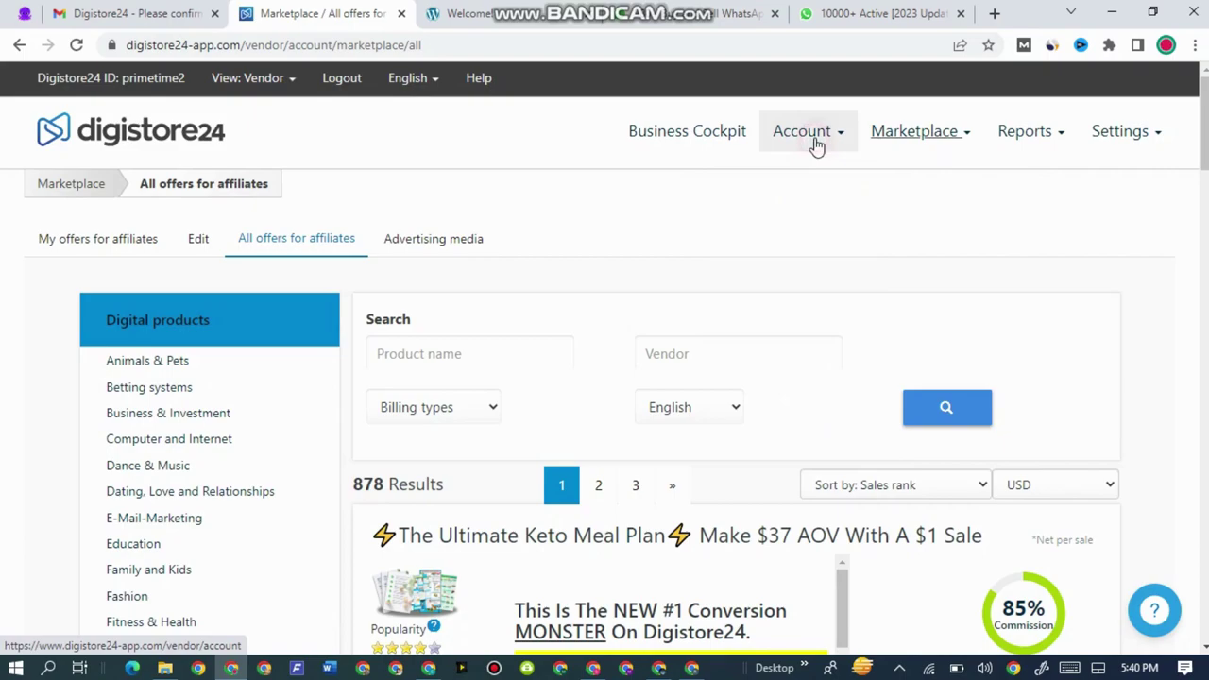
pyautogui.click(812, 137)
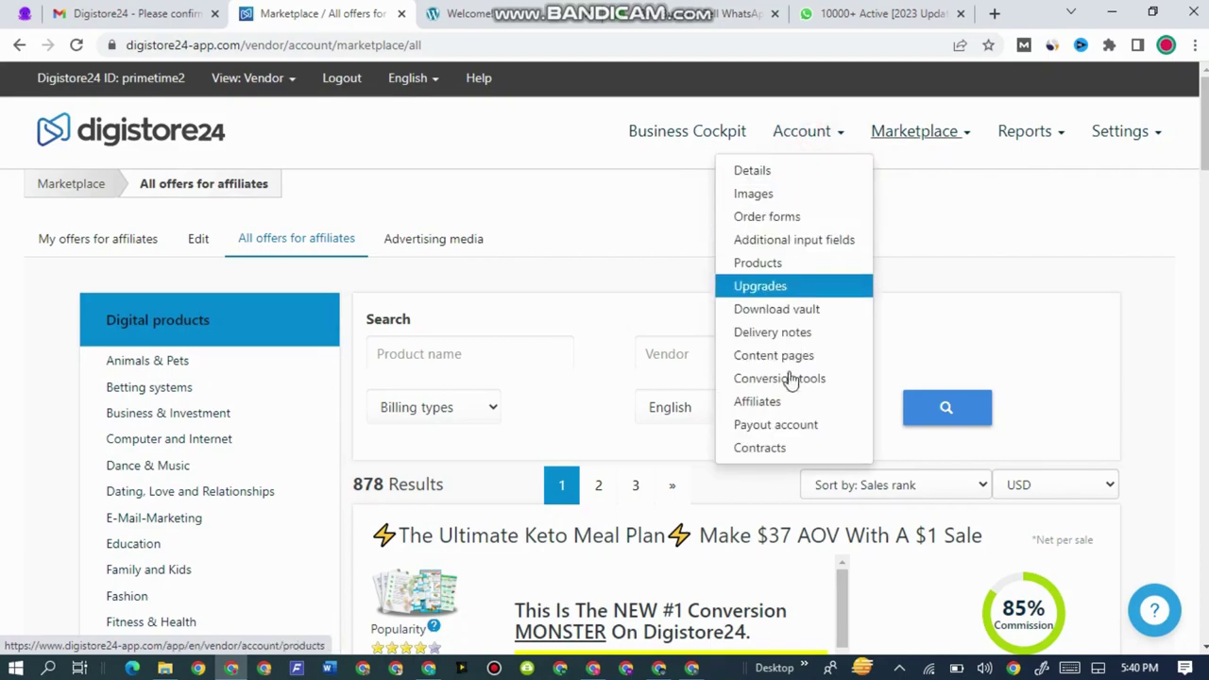
pyautogui.click(788, 433)
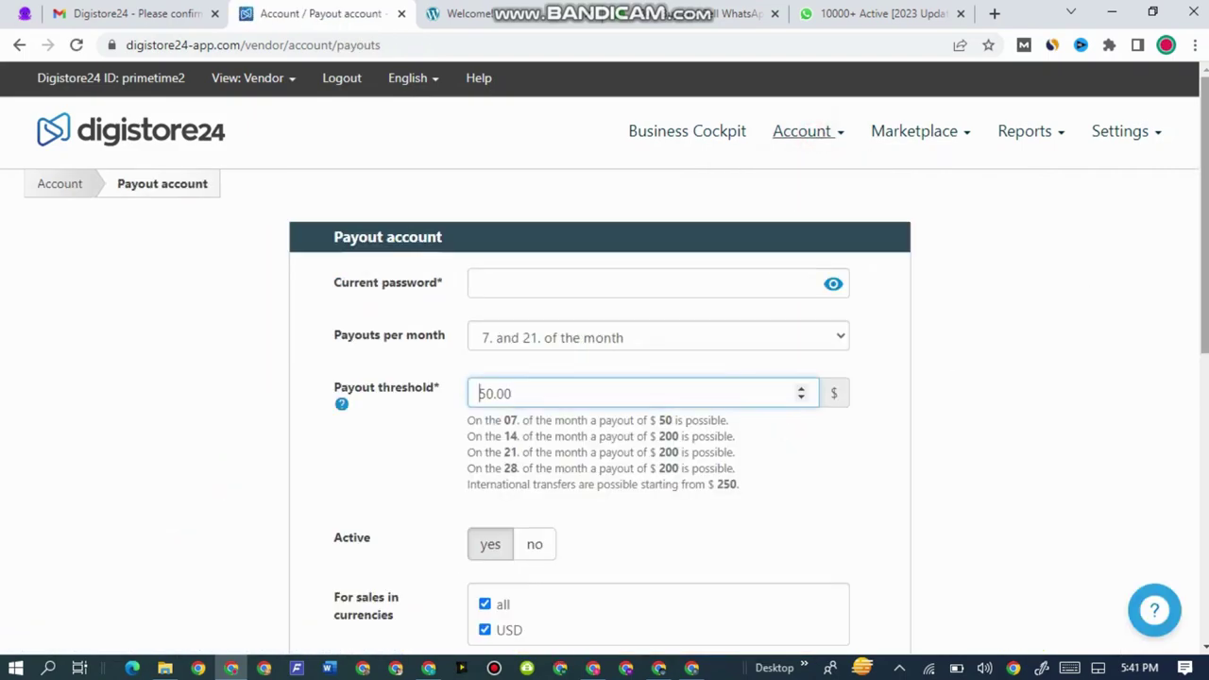
pyautogui.scroll(-2, 605, 378)
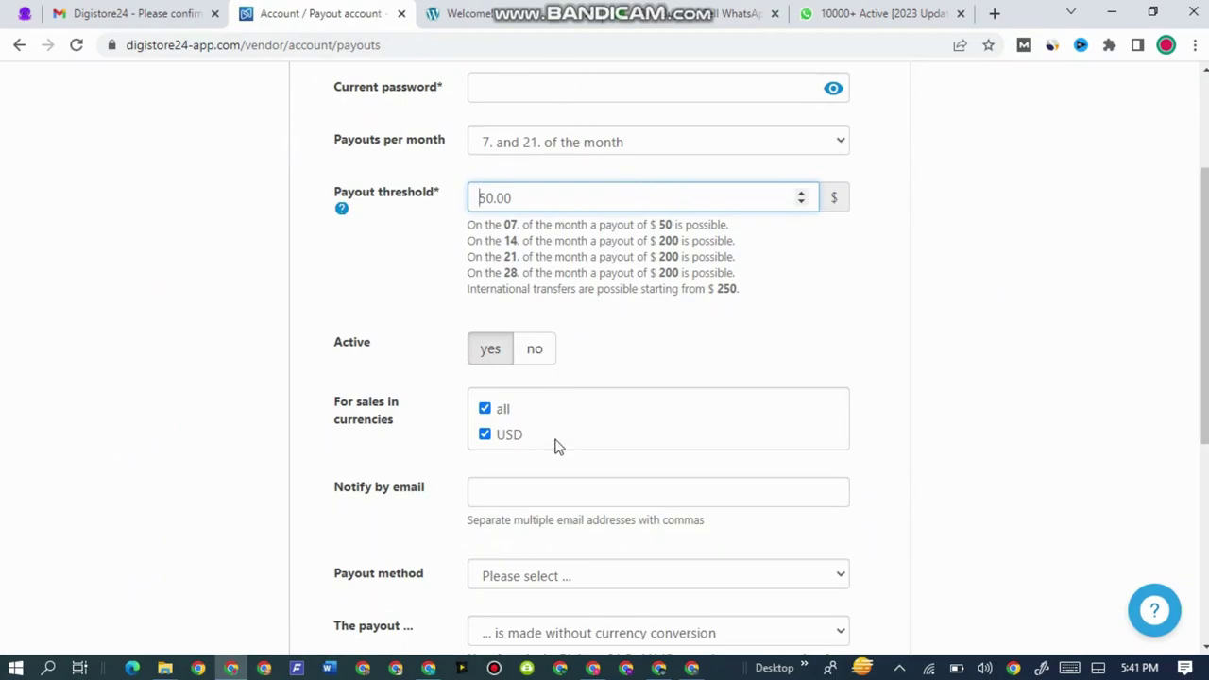
pyautogui.scroll(-3, 668, 465)
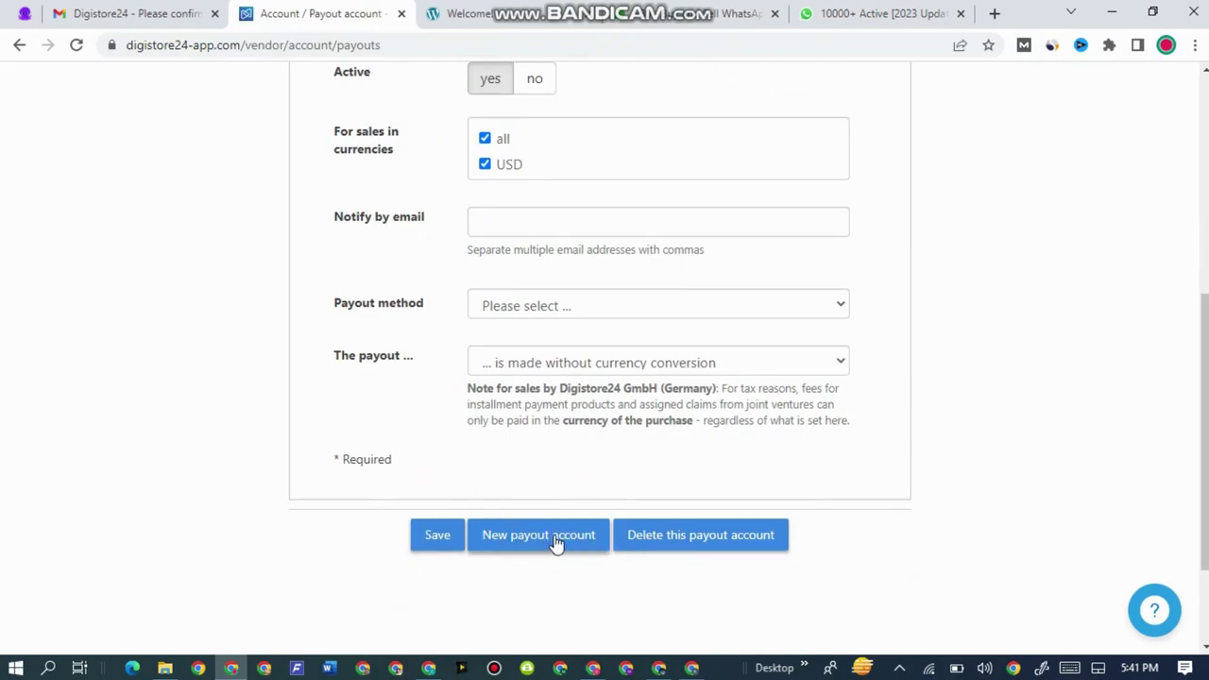
pyautogui.moveTo(1205, 425); pyautogui.dragTo(1205, 458)
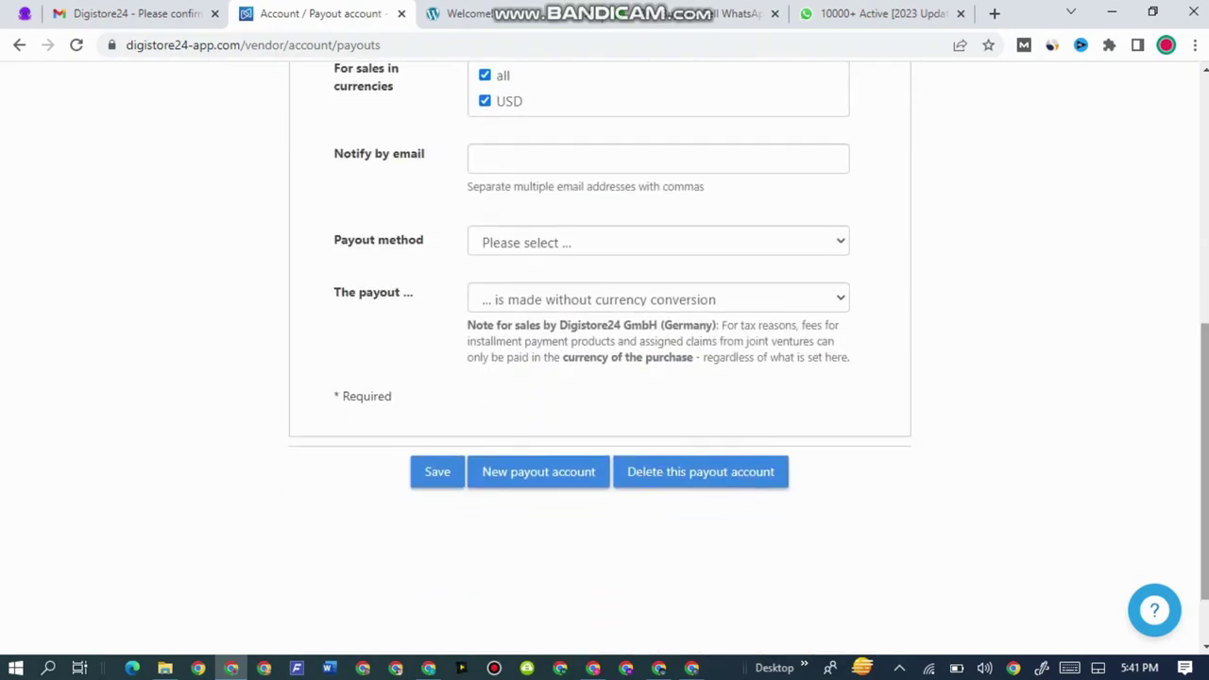
pyautogui.moveTo(1204, 462); pyautogui.dragTo(1205, 433)
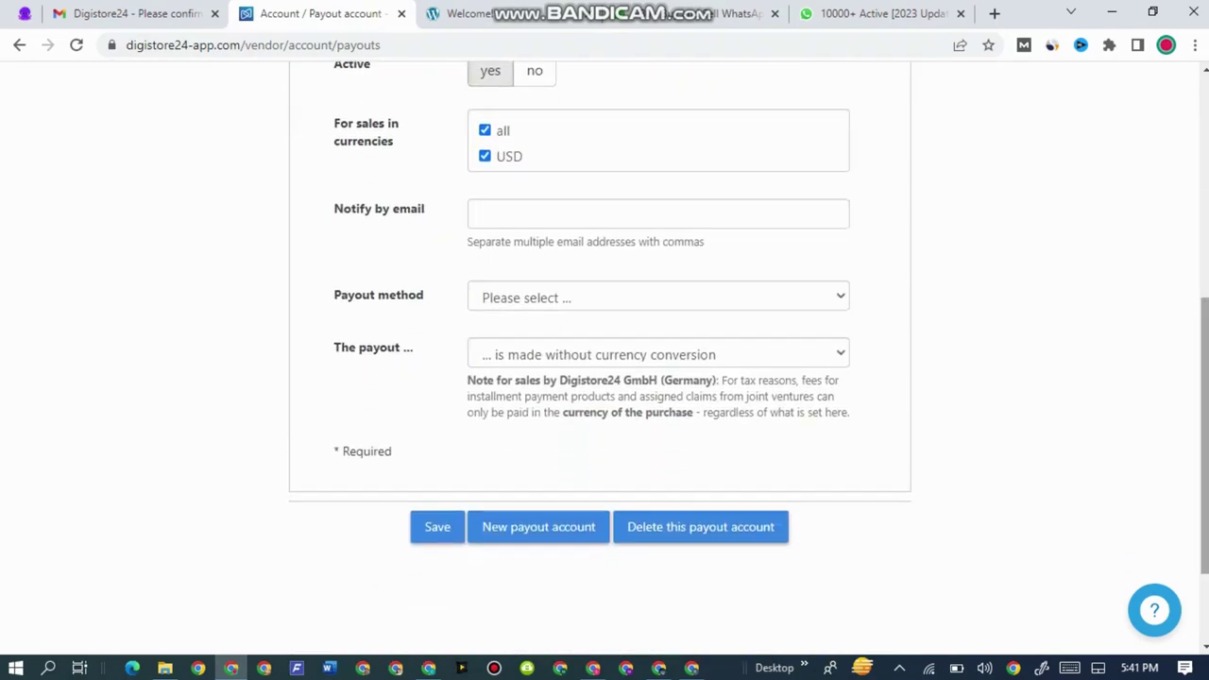
pyautogui.click(599, 302)
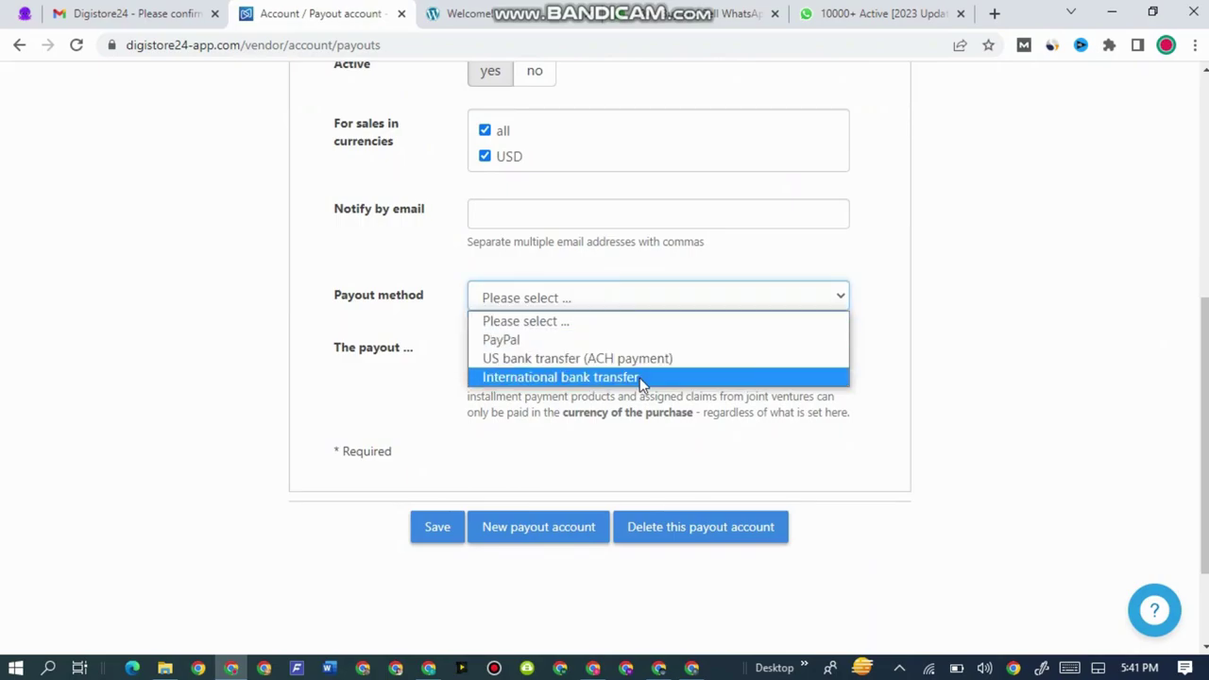
pyautogui.click(1021, 409)
pyautogui.scroll(5, 1020, 409)
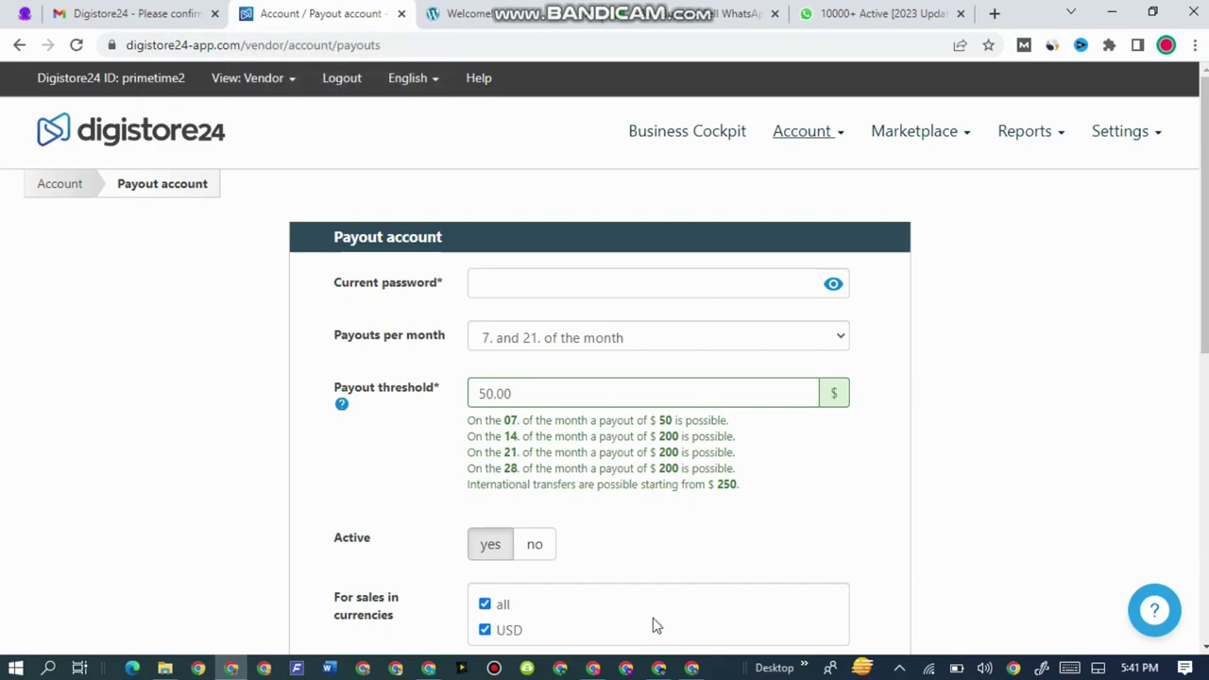
# Step: Search Google for 'usa selling whatsapp groups link' and open the whatslinkhub.com buy-and-sell group links page
pyautogui.moveTo(535, 5)
pyautogui.click(995, 15)
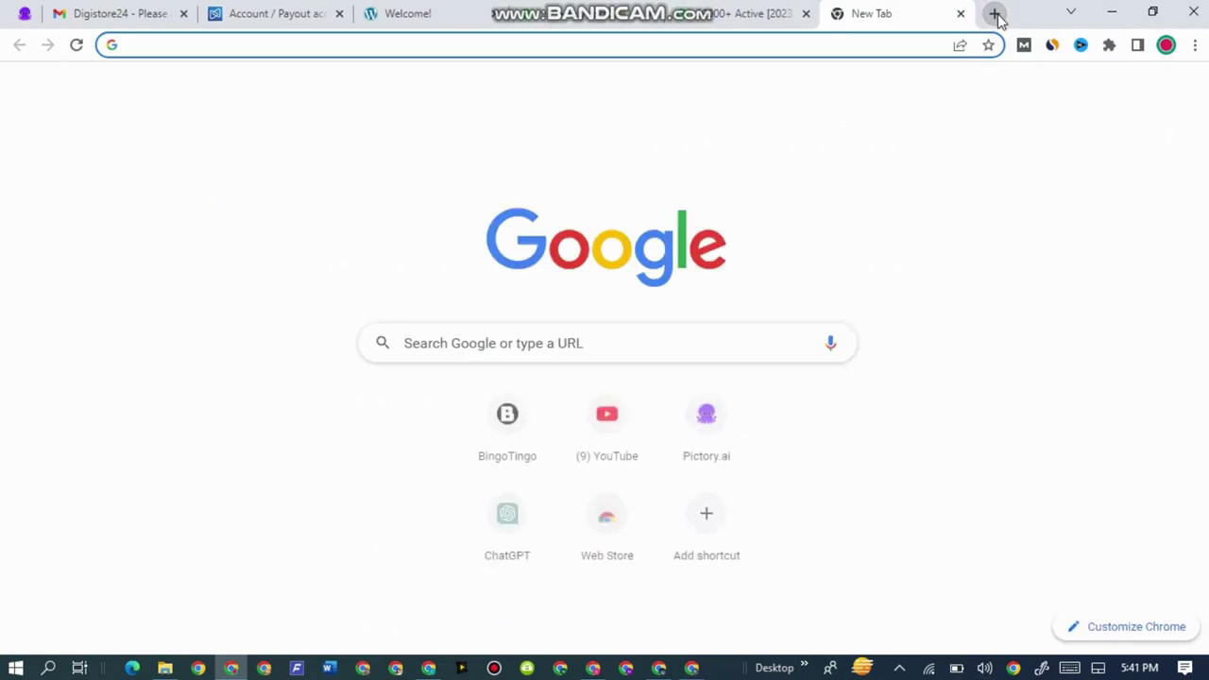
pyautogui.write('usa s')
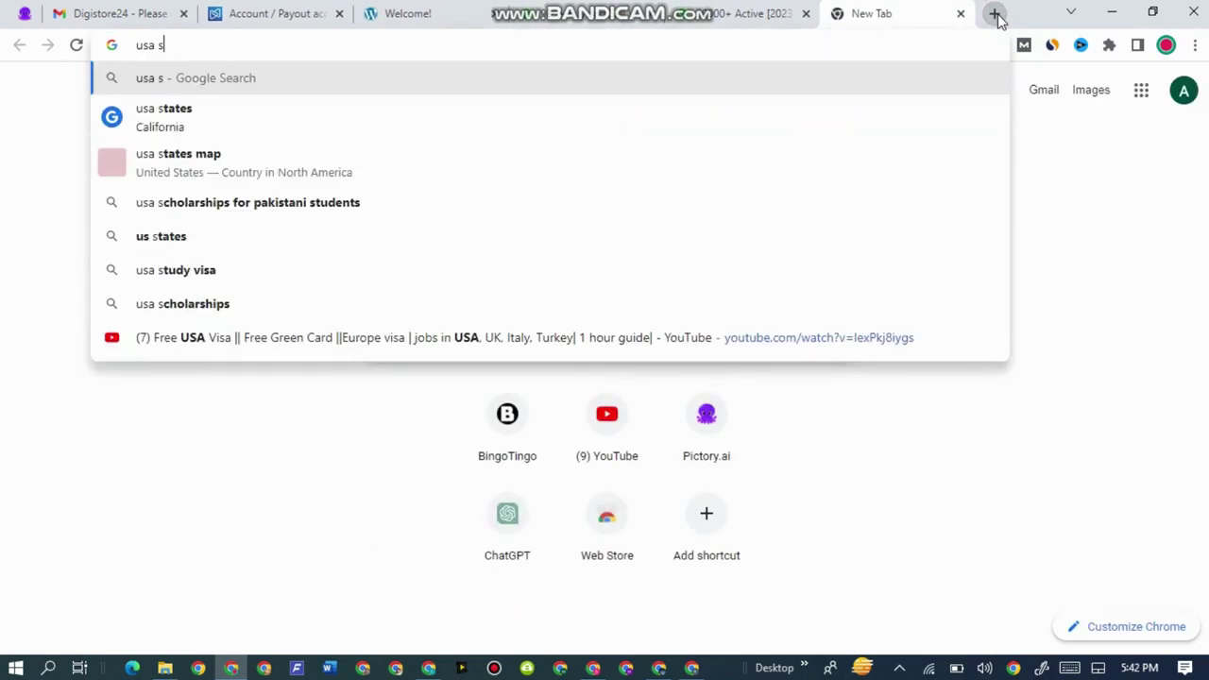
pyautogui.write('elling whatsapp groupd')
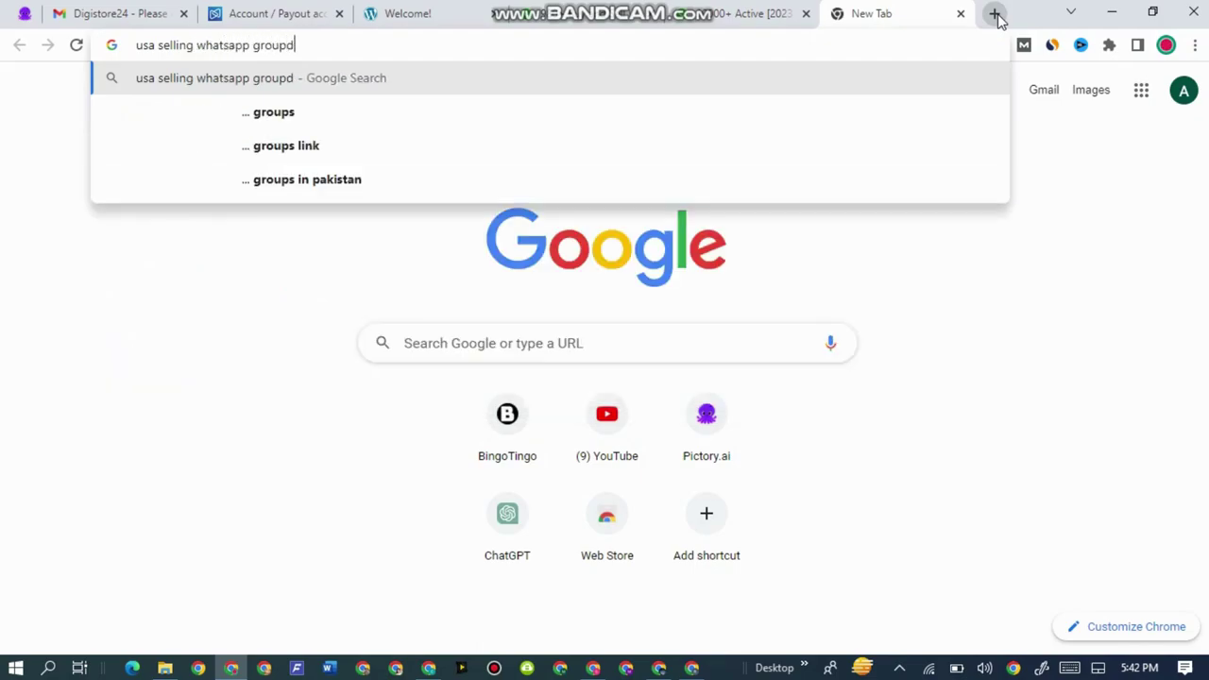
pyautogui.click(523, 152)
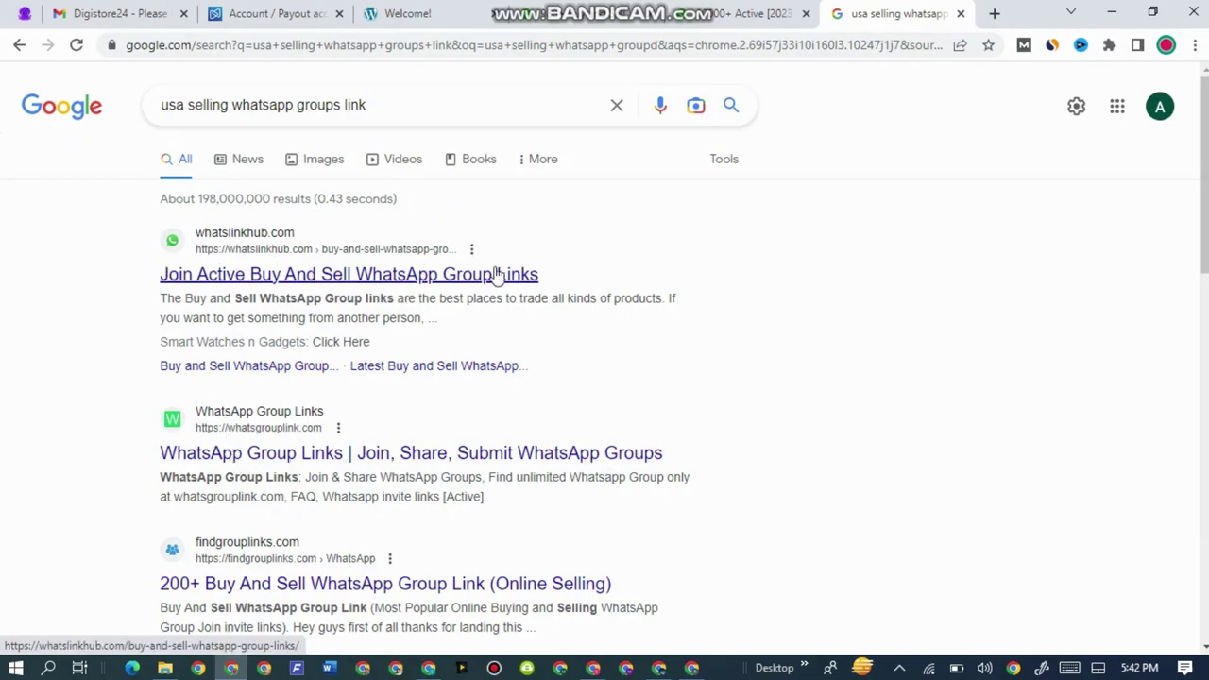
pyautogui.click(267, 284)
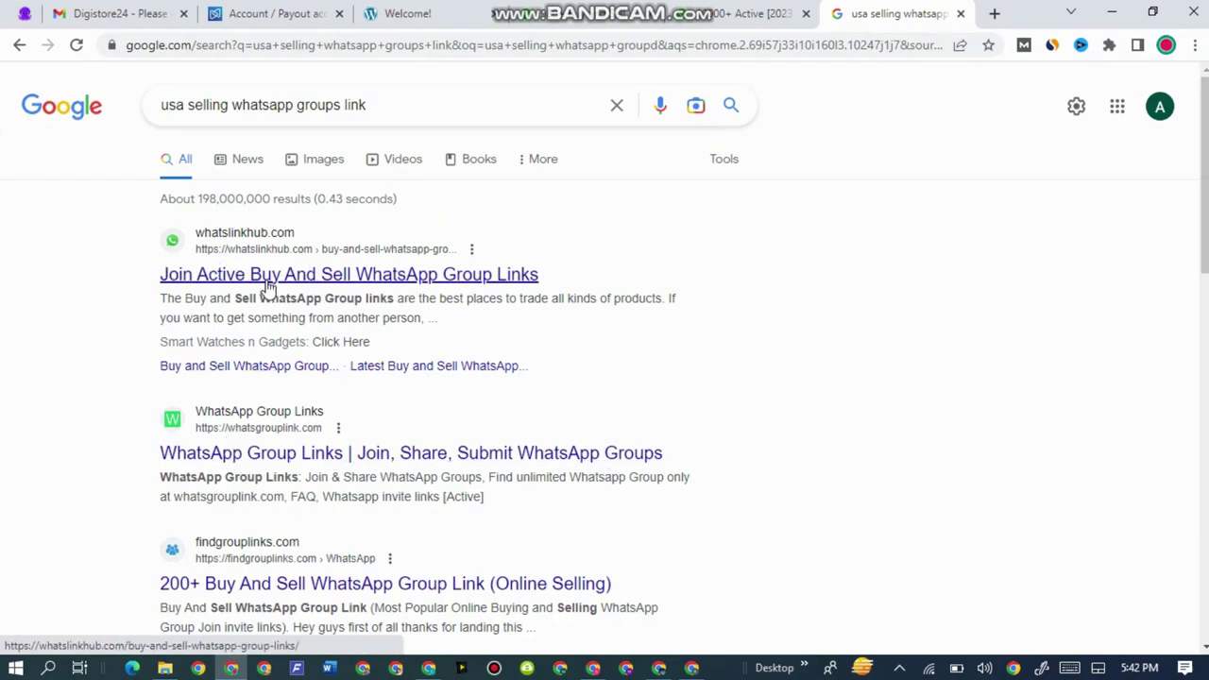
pyautogui.click(268, 285)
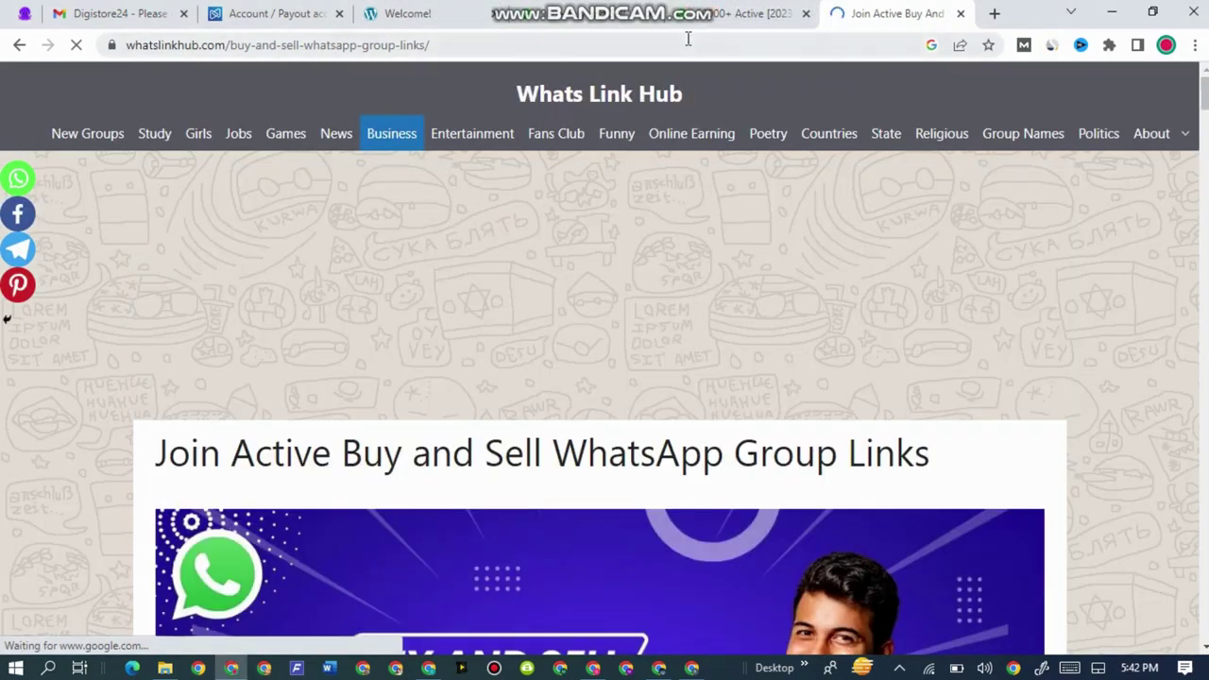
# Step: Glance at the 'Buy and Sell WhatsApp Group Links' page, then return to the Digistore24 Payout account page
pyautogui.click(695, 13)
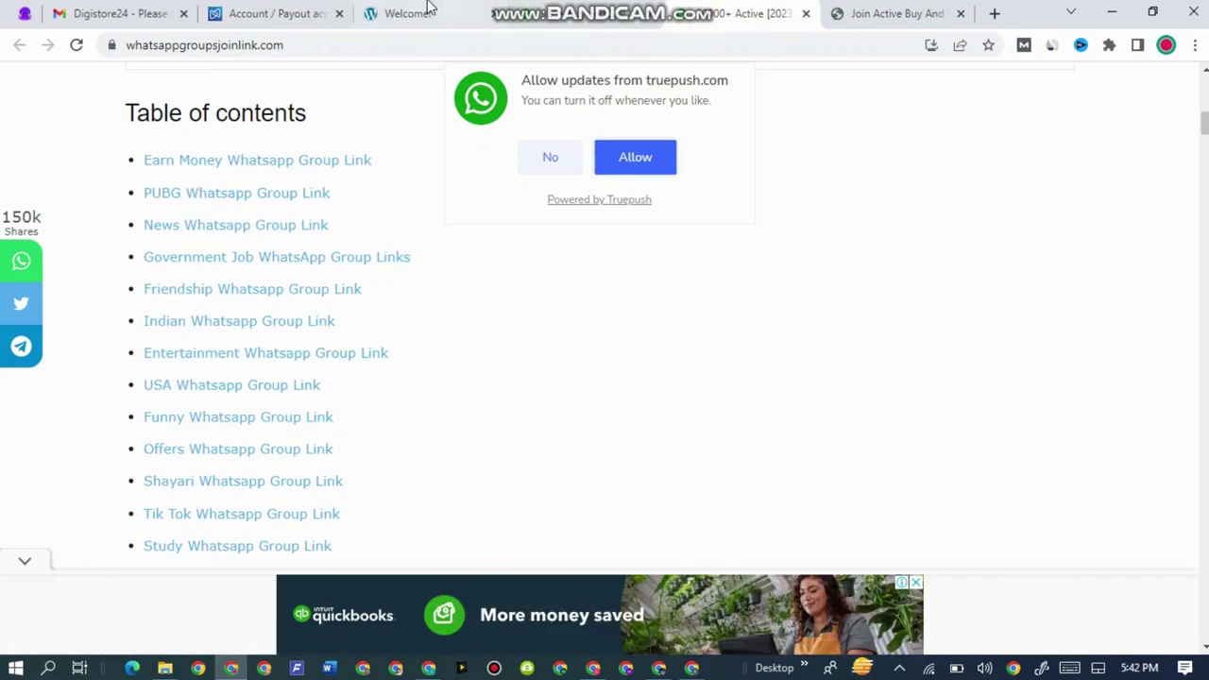
pyautogui.click(293, 9)
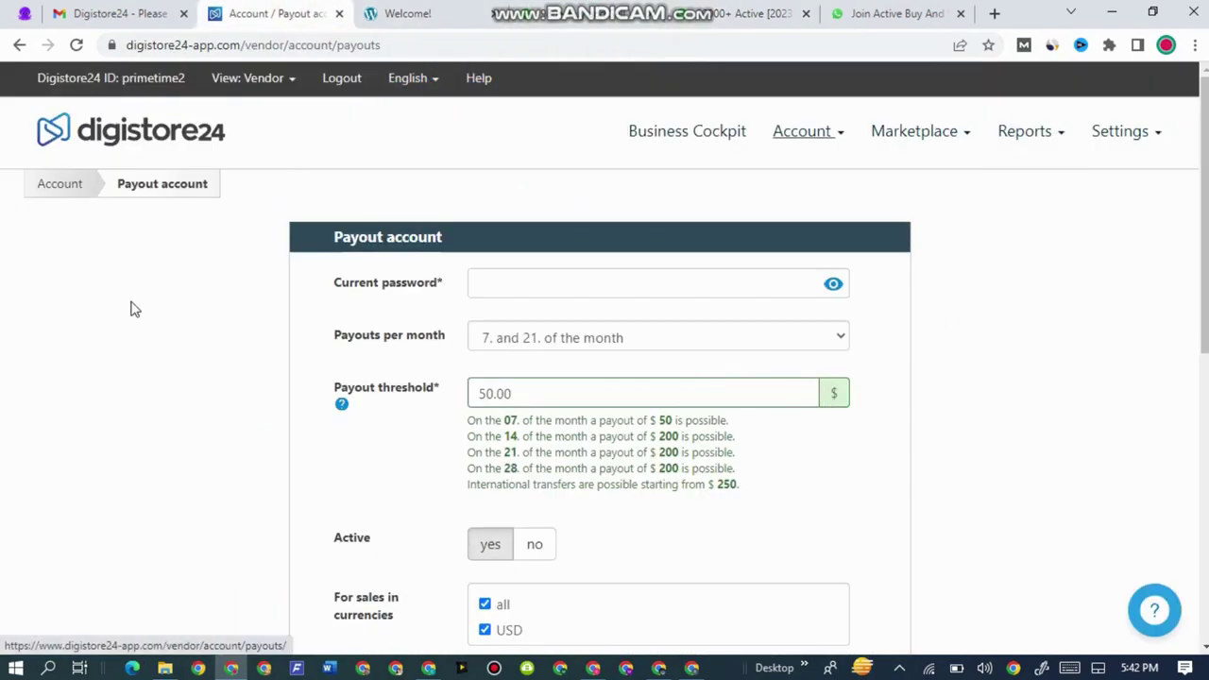
# Step: Back in the affiliate marketplace, choose Promote now on Tube Mastery and Monetization
pyautogui.click(16, 47)
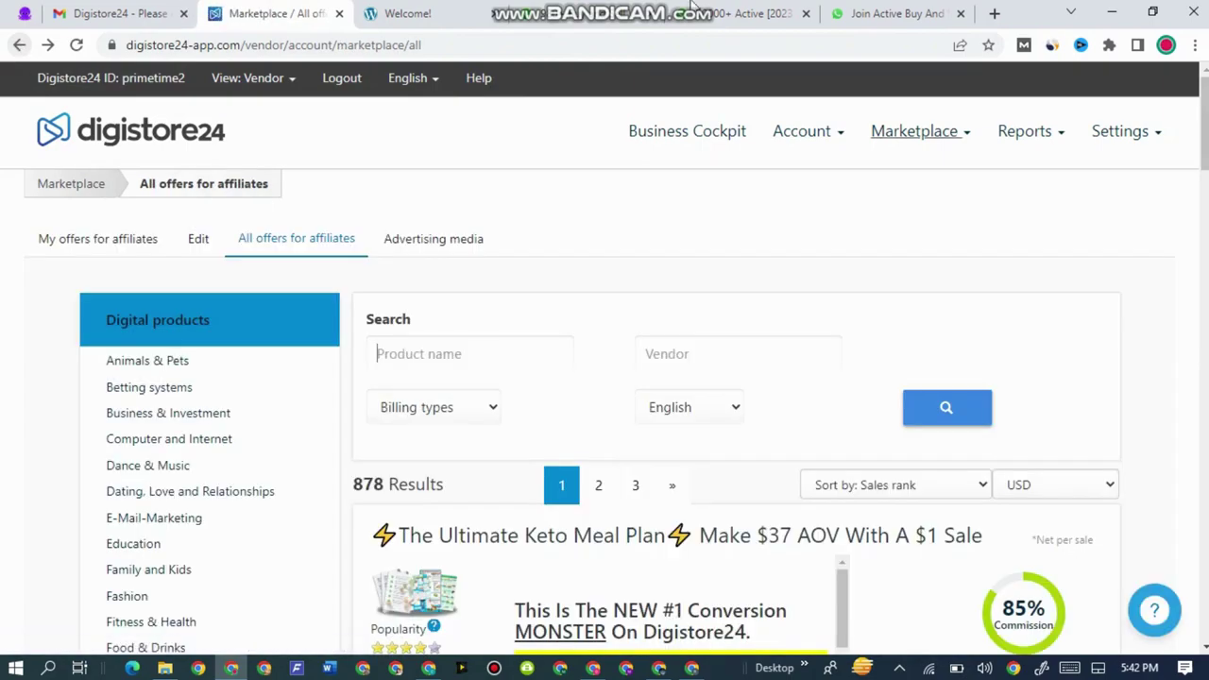
pyautogui.scroll(-3, 1204, 123)
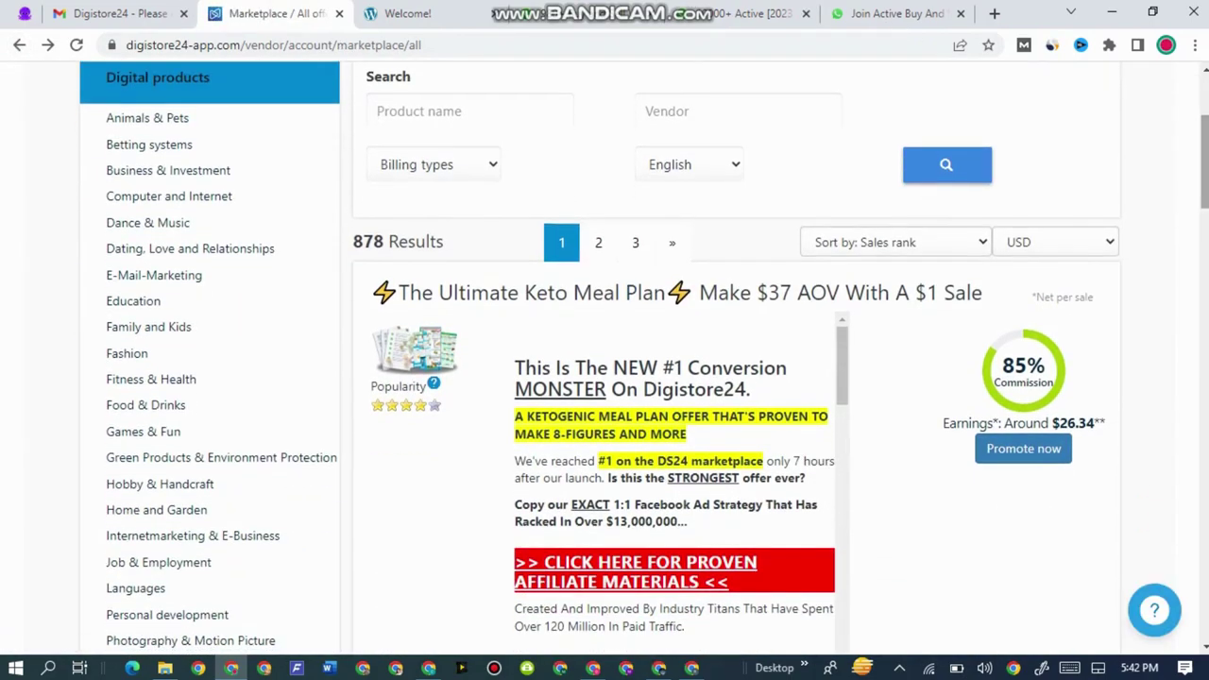
pyautogui.scroll(-2, 1203, 123)
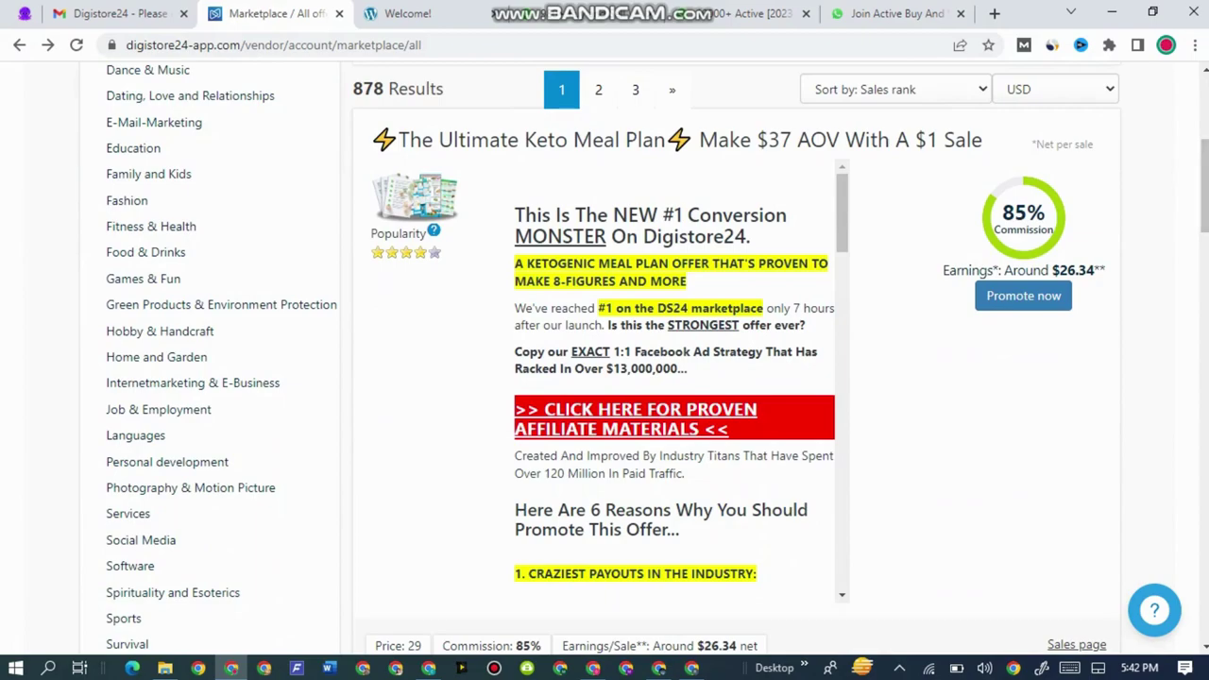
pyautogui.scroll(-8, 1204, 189)
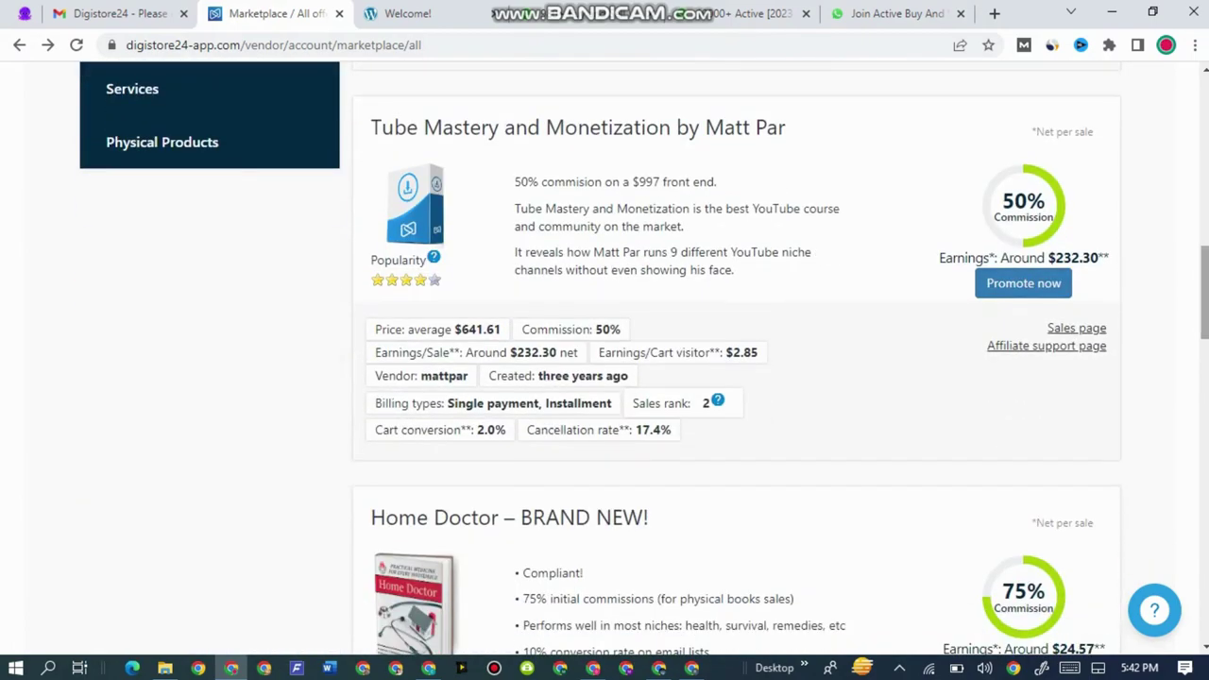
pyautogui.click(1033, 285)
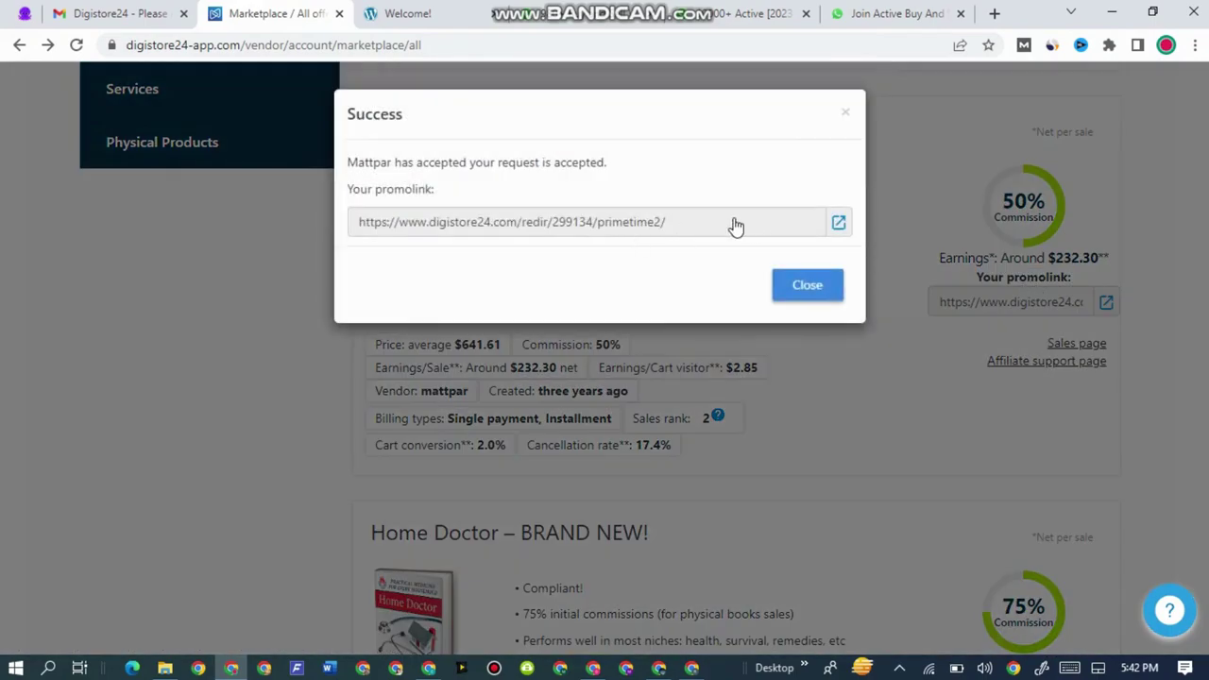
# Step: Open the Tube Mastery promolink's sales page in a new tab, select the promolink, and close the Success dialog
pyautogui.click(838, 224)
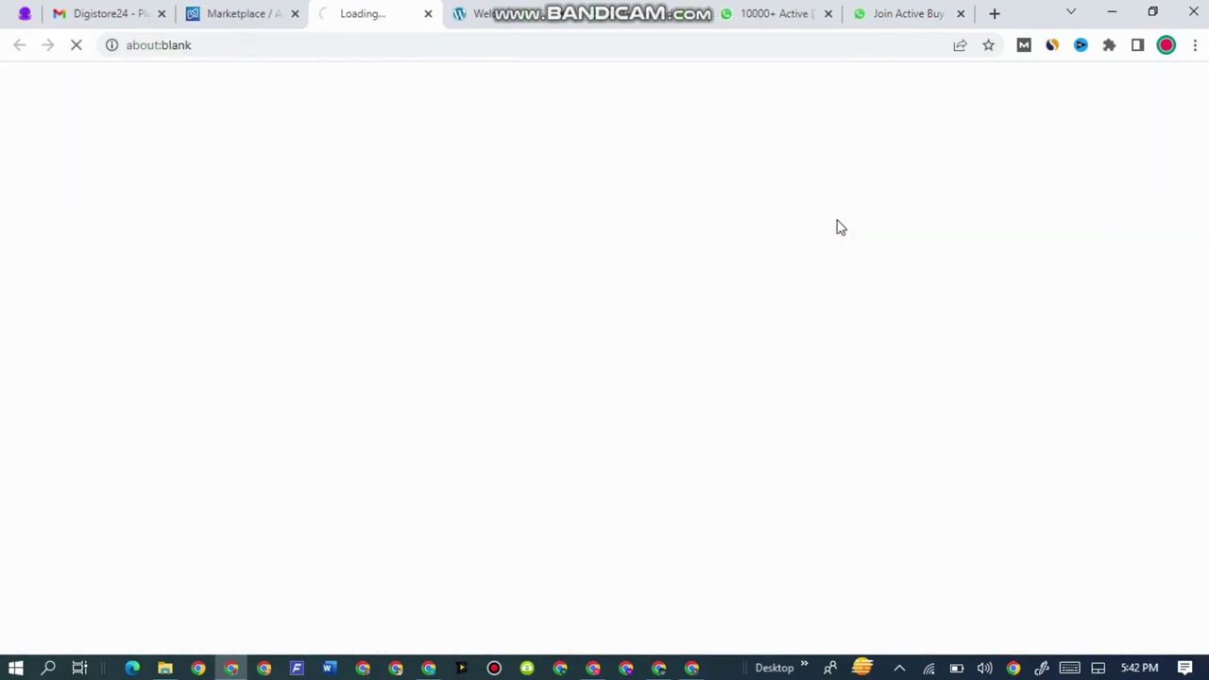
pyautogui.click(252, 8)
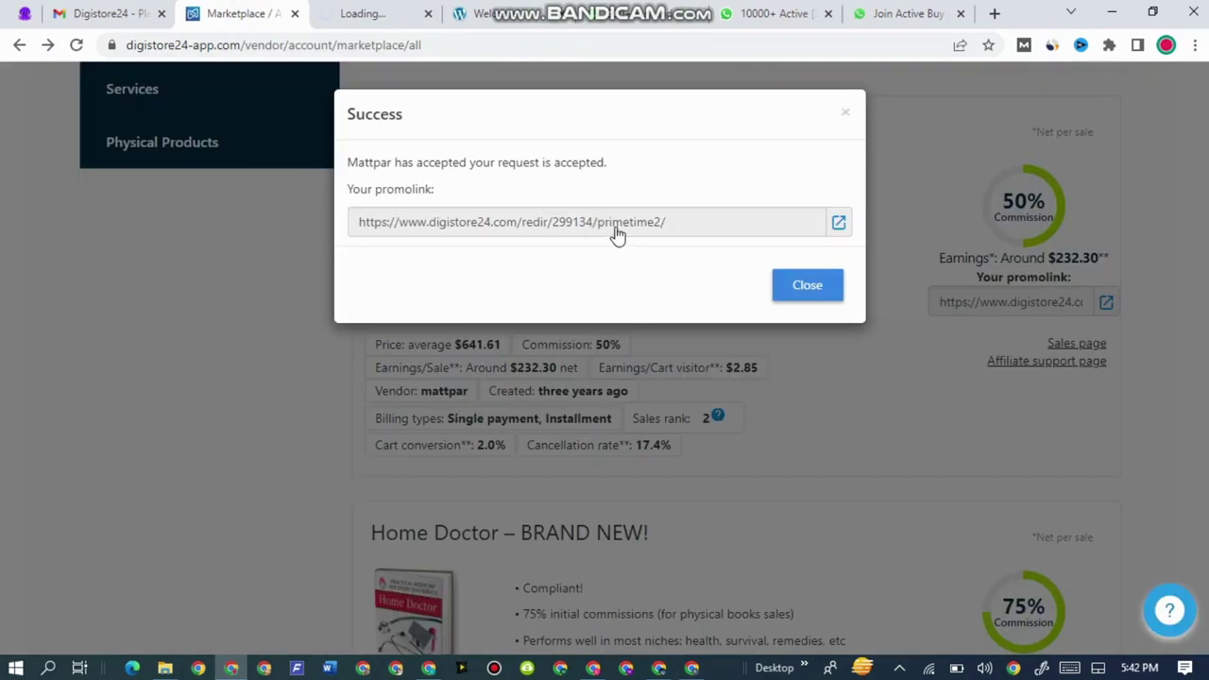
pyautogui.moveTo(669, 222); pyautogui.dragTo(347, 220)
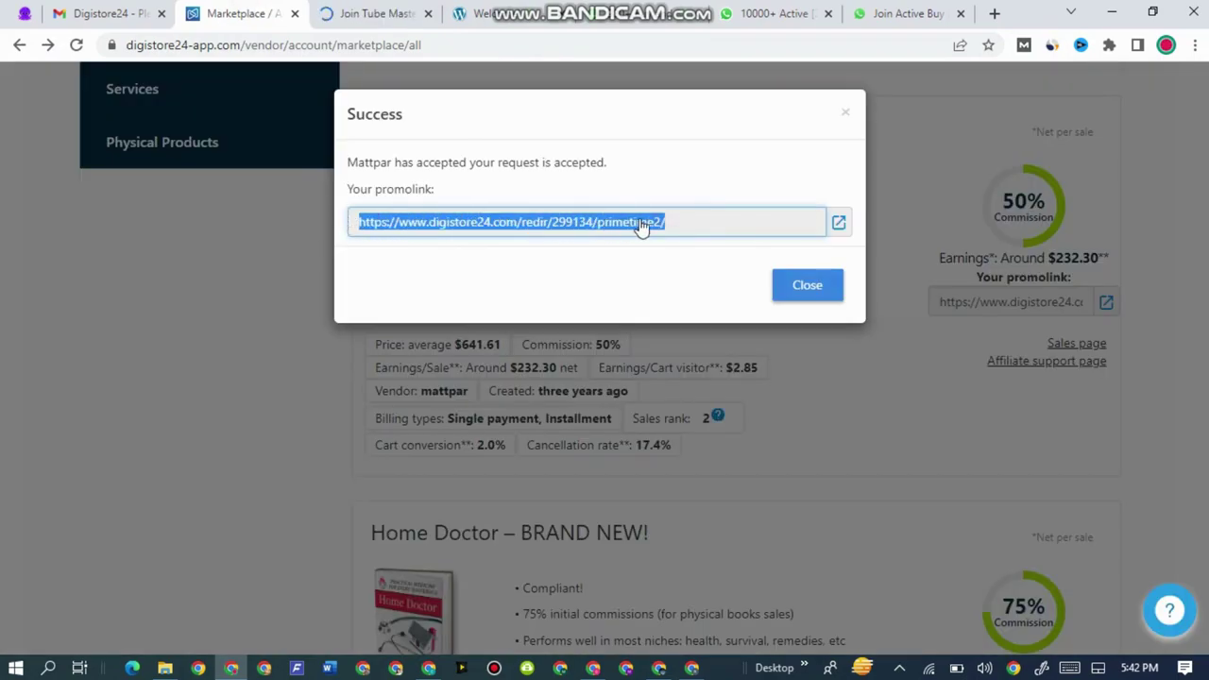
pyautogui.click(846, 120)
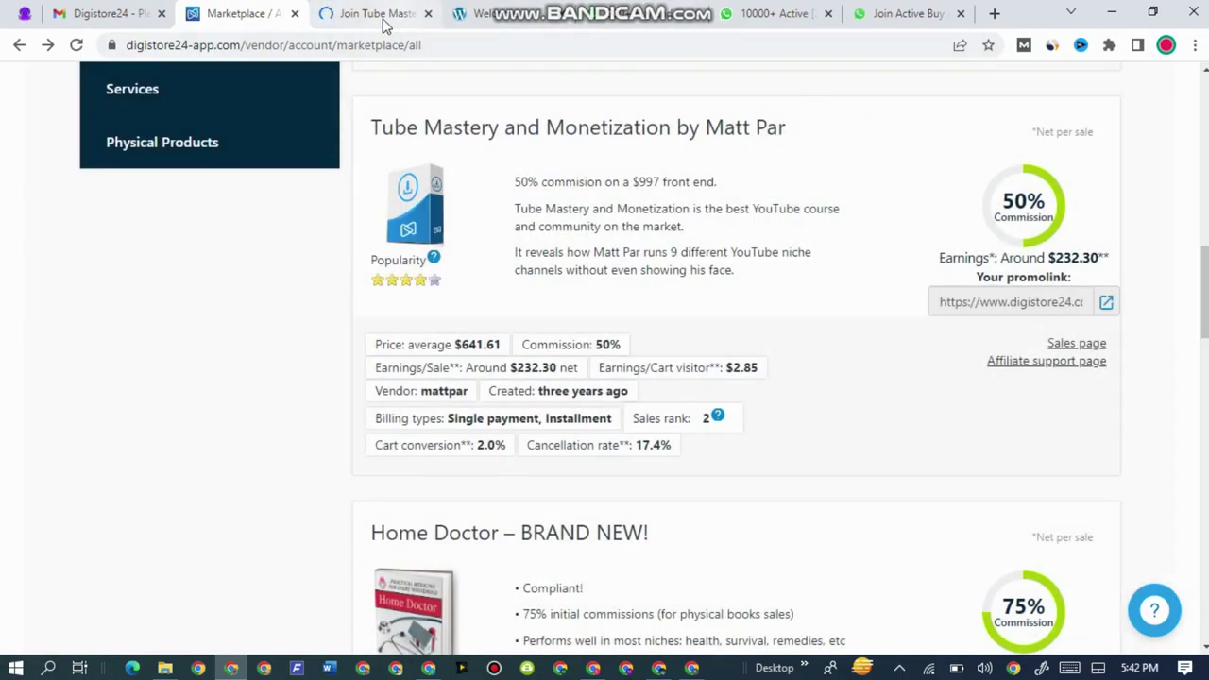
pyautogui.moveTo(384, 25)
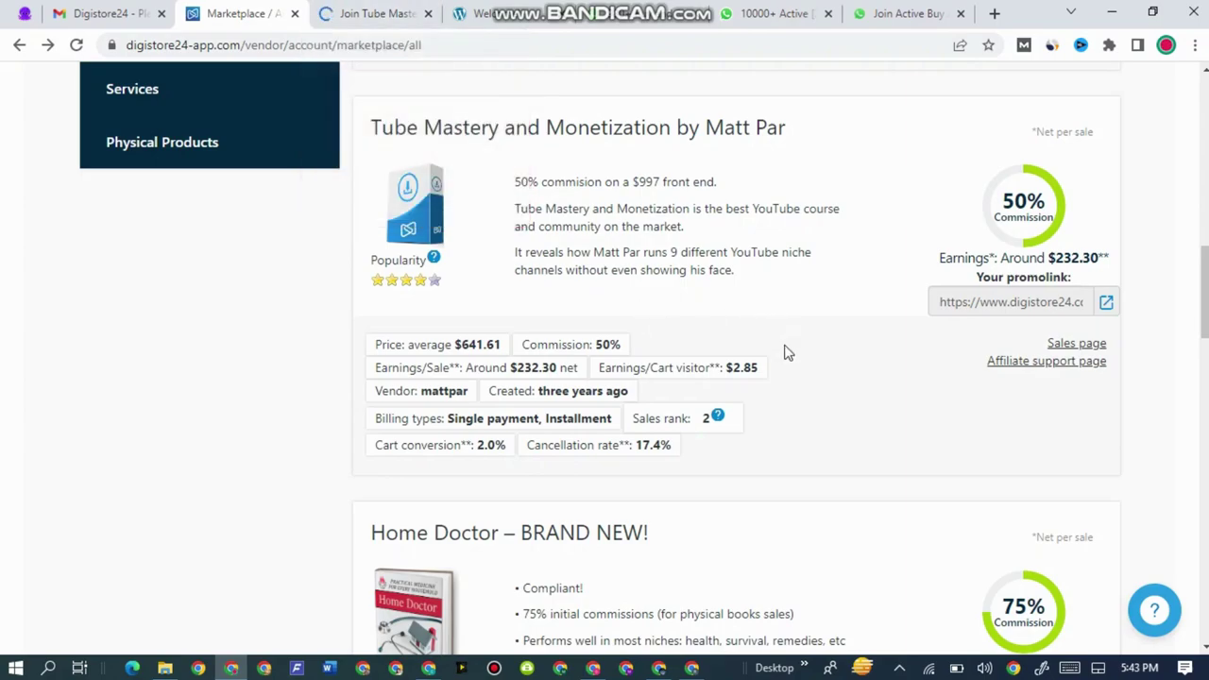
# Step: Browse the Facebook group results for 'usa sellers group'
pyautogui.click(659, 669)
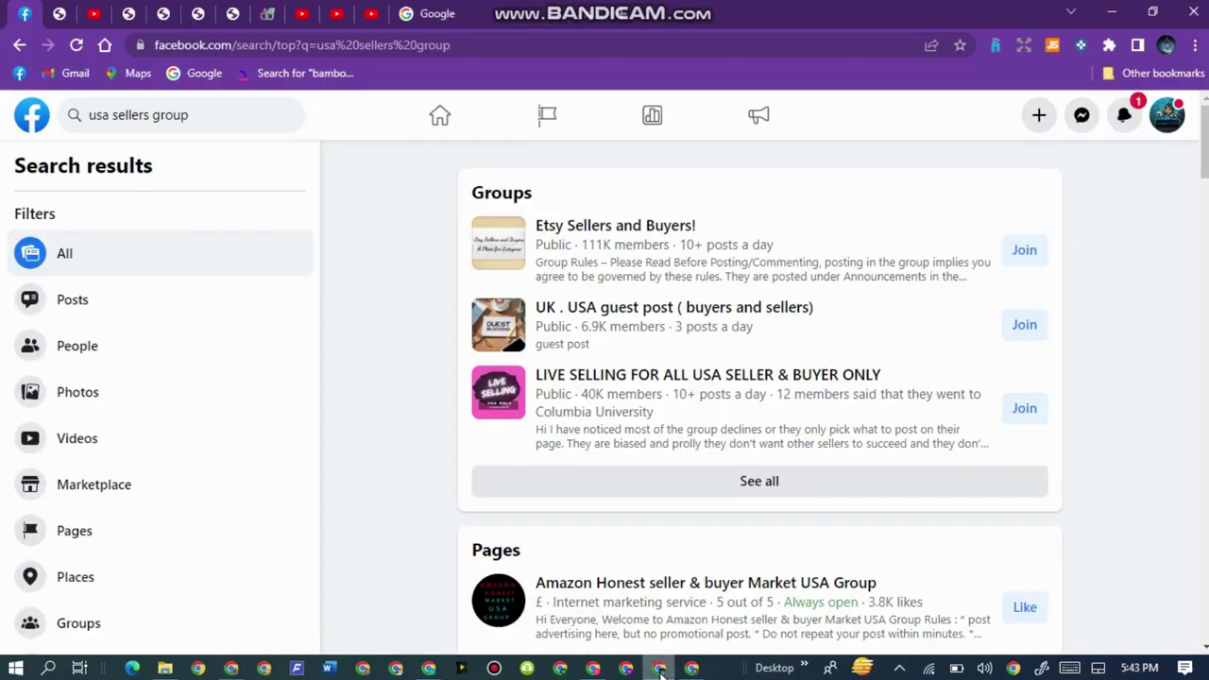
pyautogui.click(200, 121)
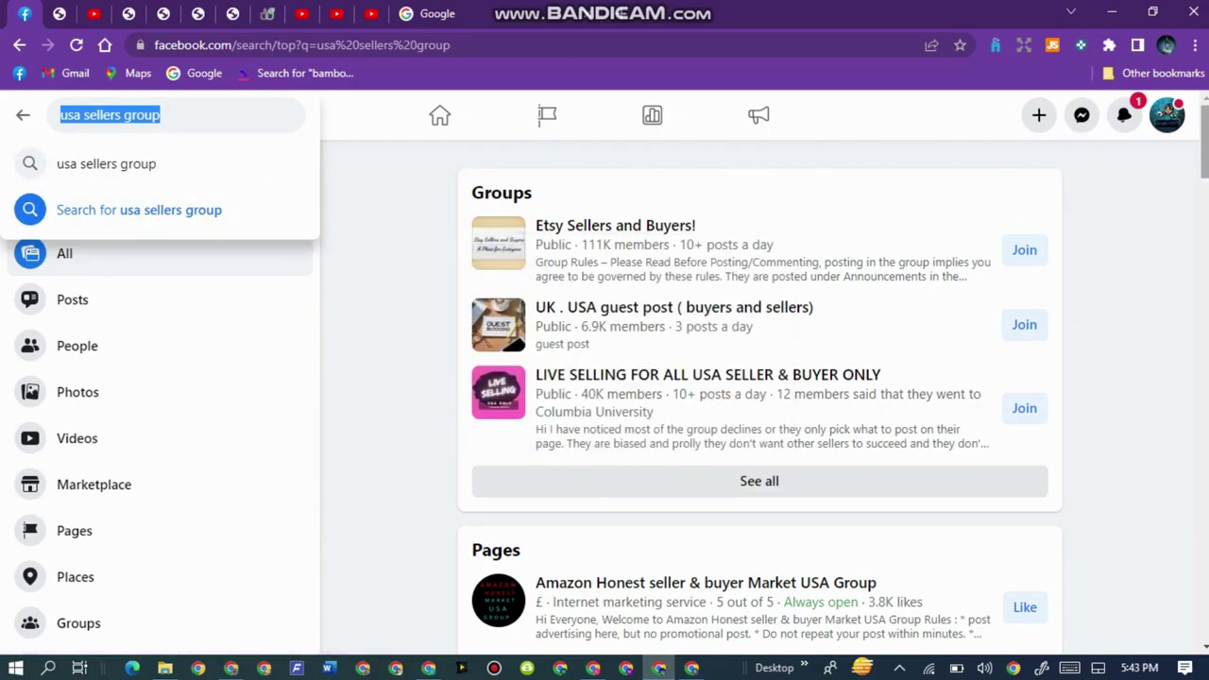
pyautogui.scroll(-4, 642, 168)
pyautogui.scroll(-2, 760, 397)
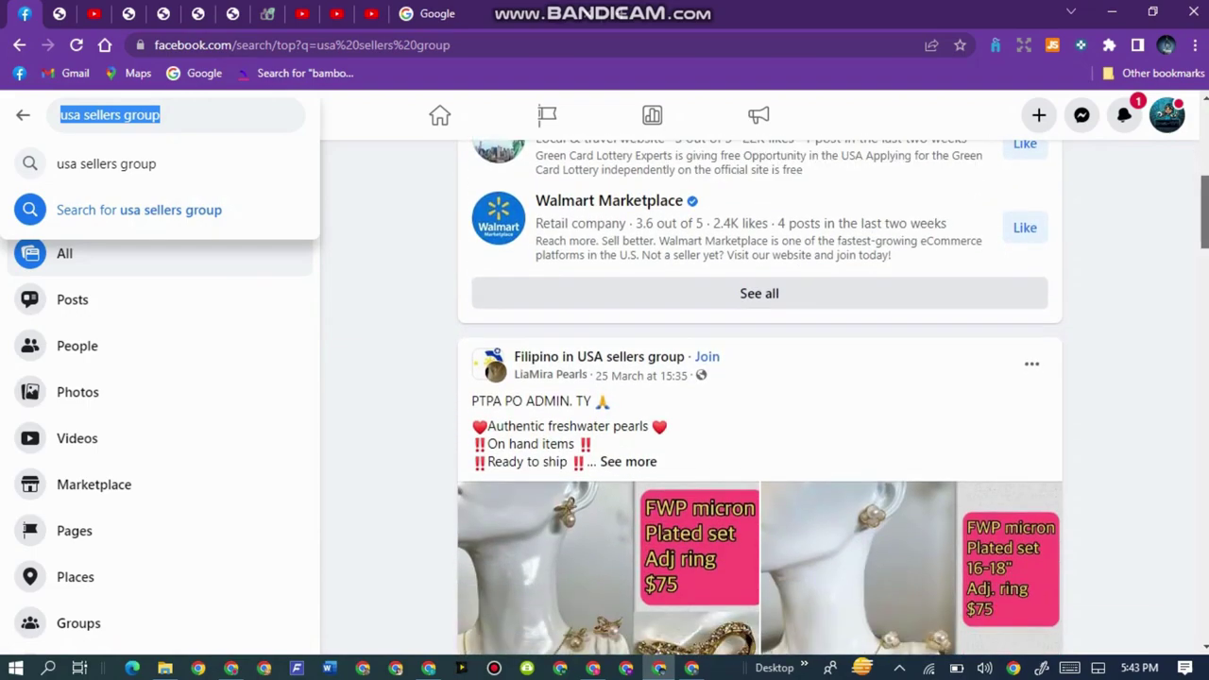
pyautogui.scroll(-5, 759, 397)
pyautogui.scroll(10, 760, 378)
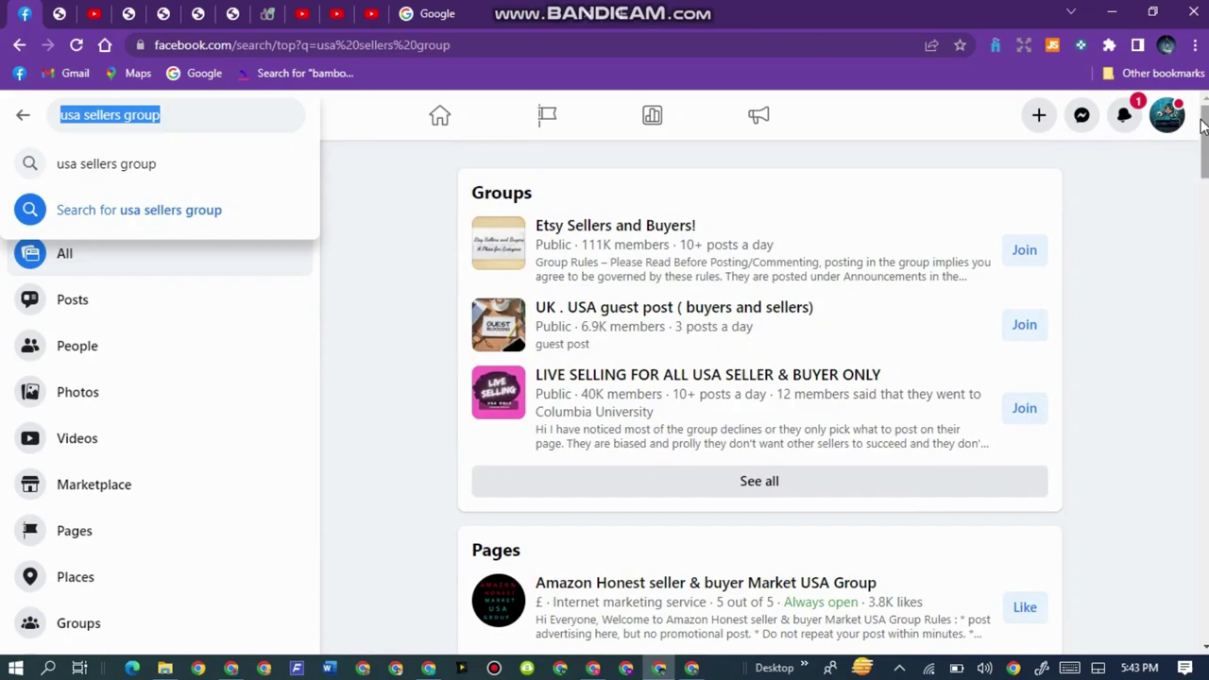
pyautogui.click(404, 189)
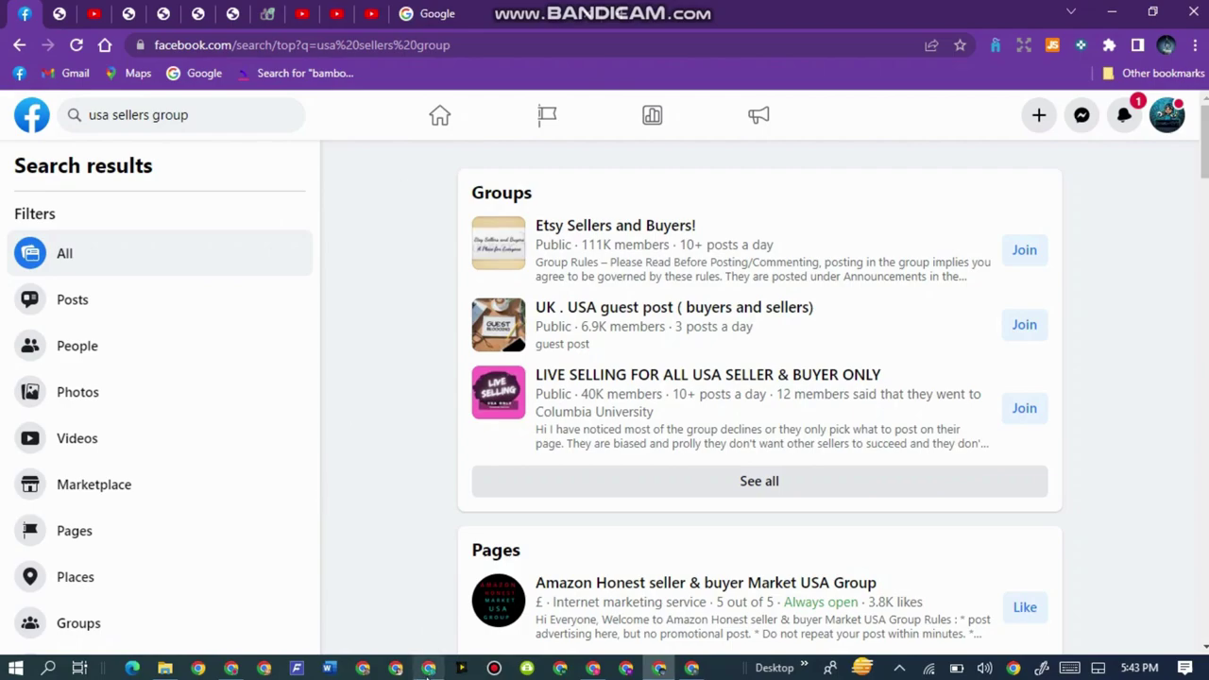
# Step: Return to Digistore24 and view the account-created confirmation
pyautogui.click(428, 669)
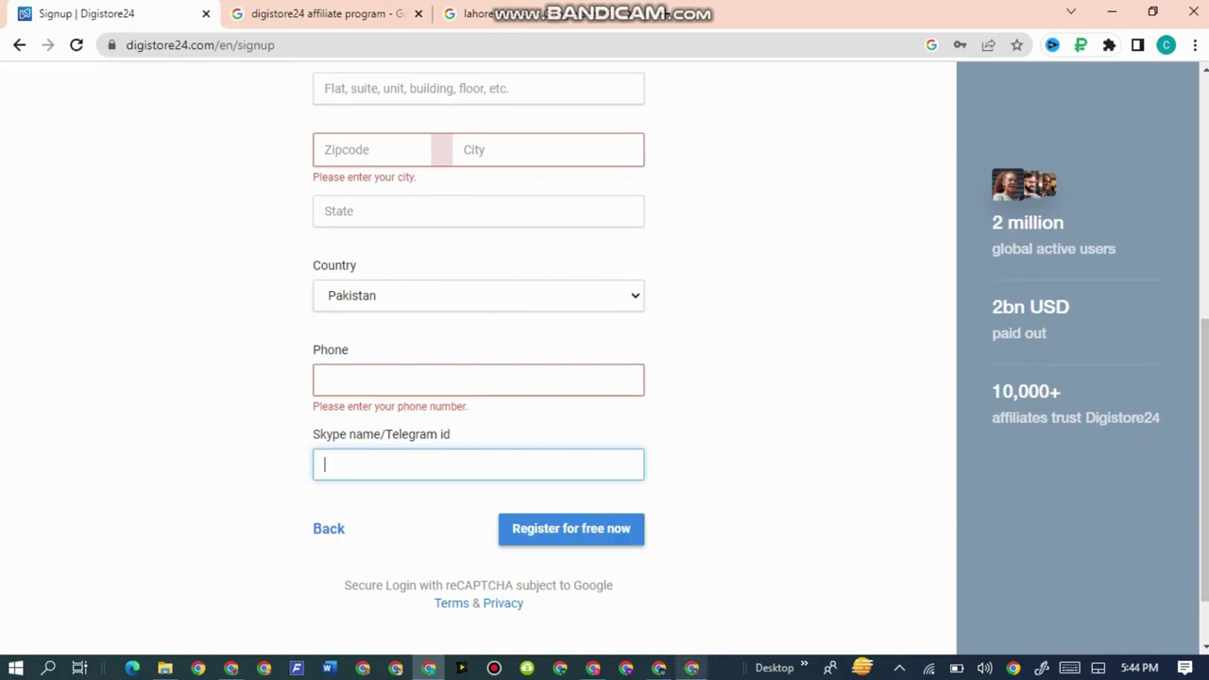
pyautogui.click(693, 668)
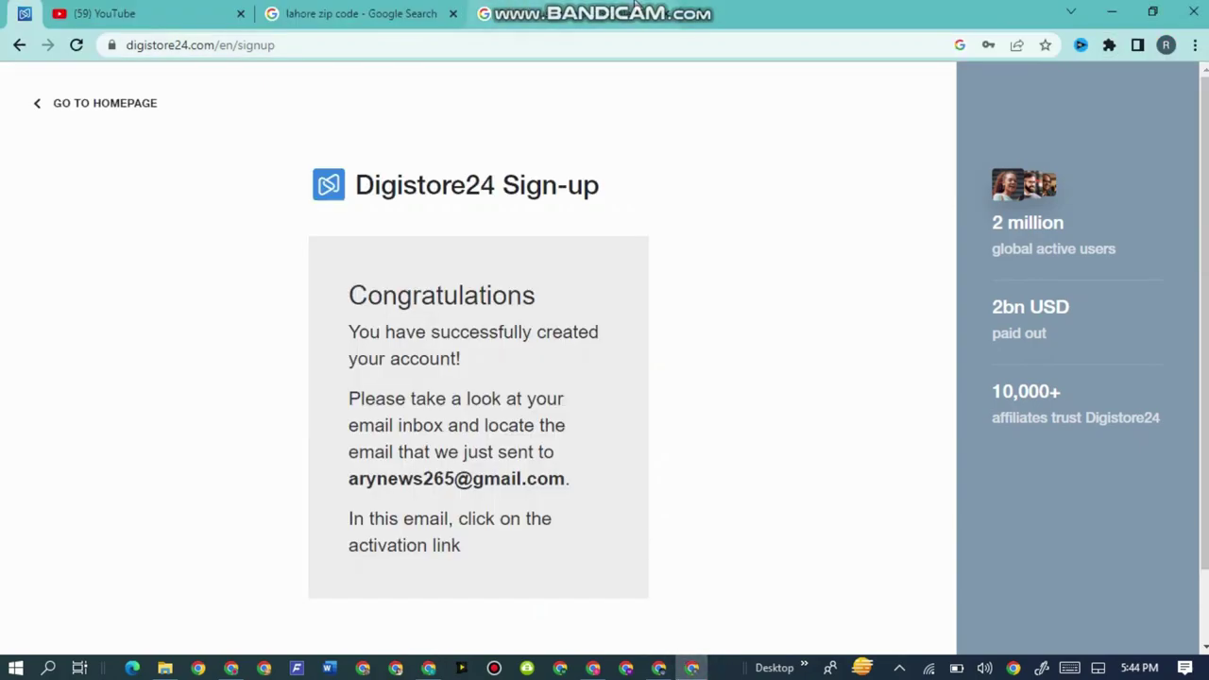
pyautogui.moveTo(715, 8)
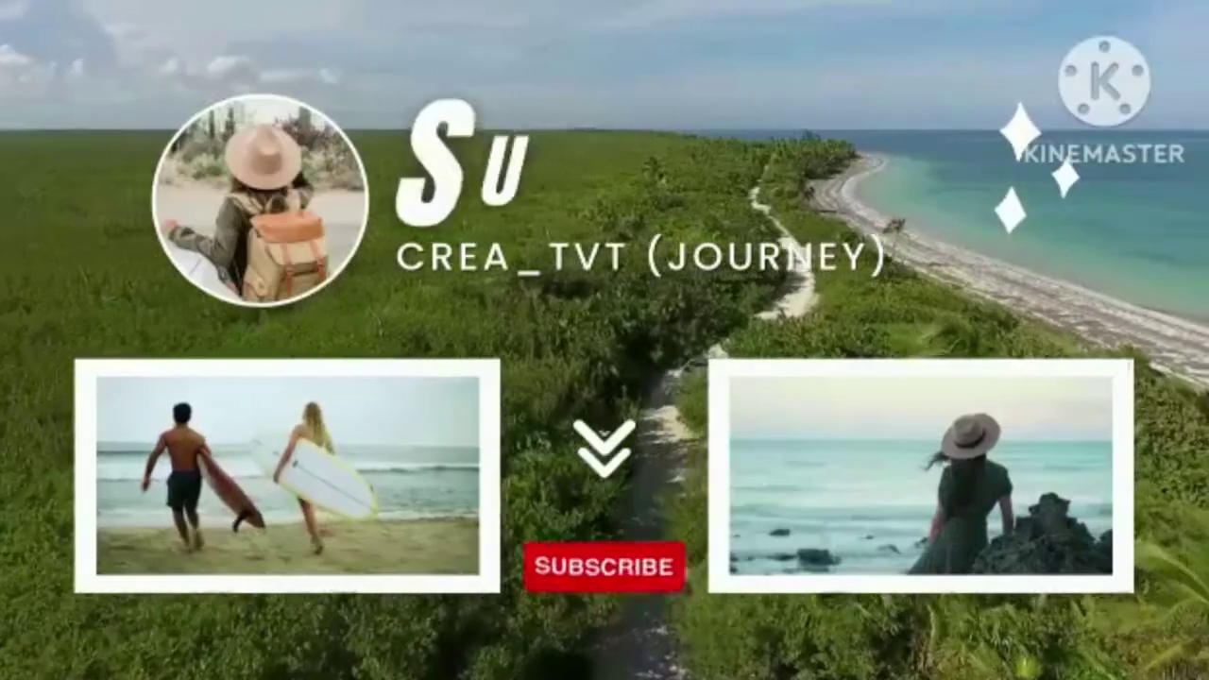